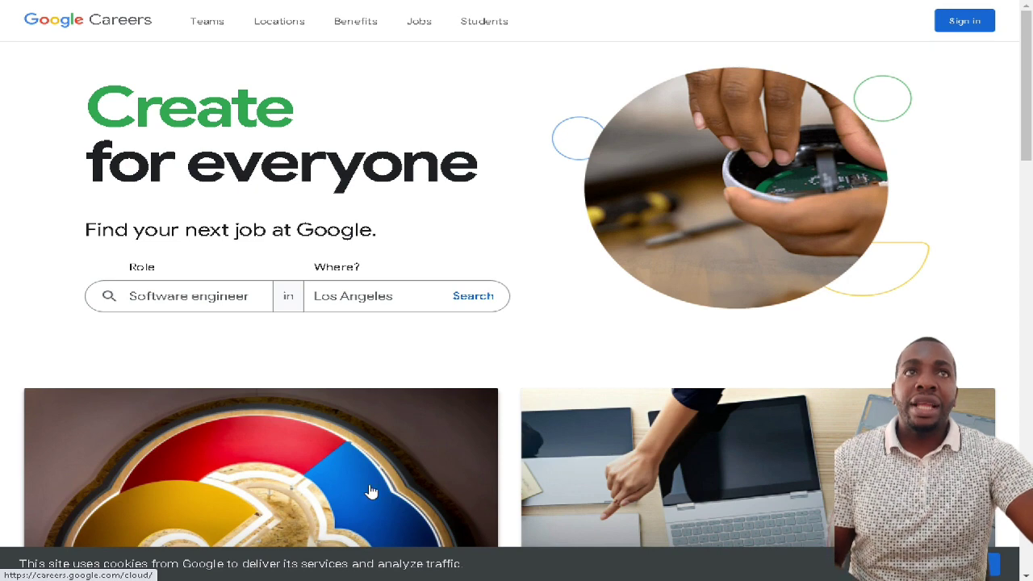
- Translate the Google Careers home page into Portuguese and select part of the tagline
right_click(477, 201)
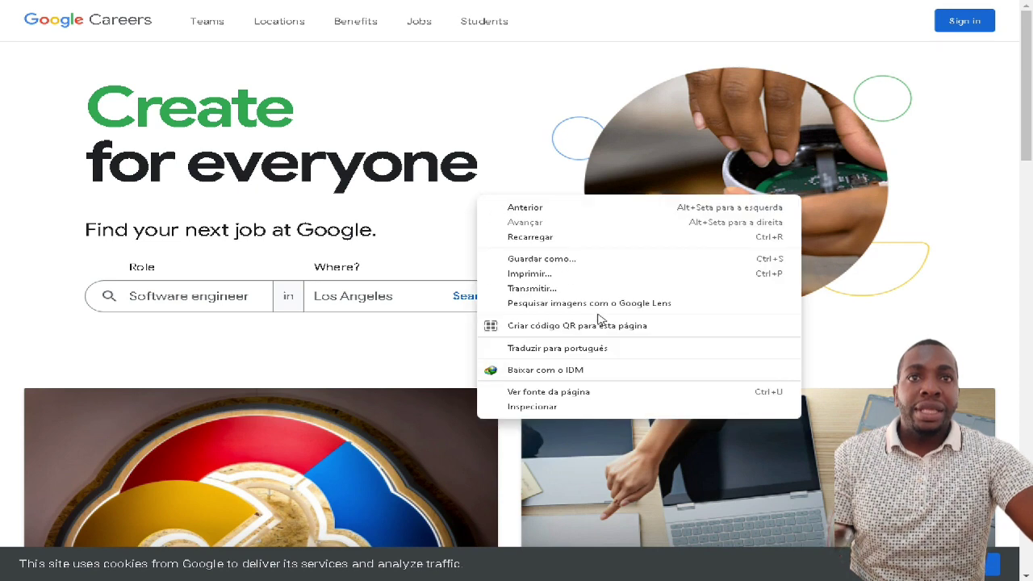
click(565, 349)
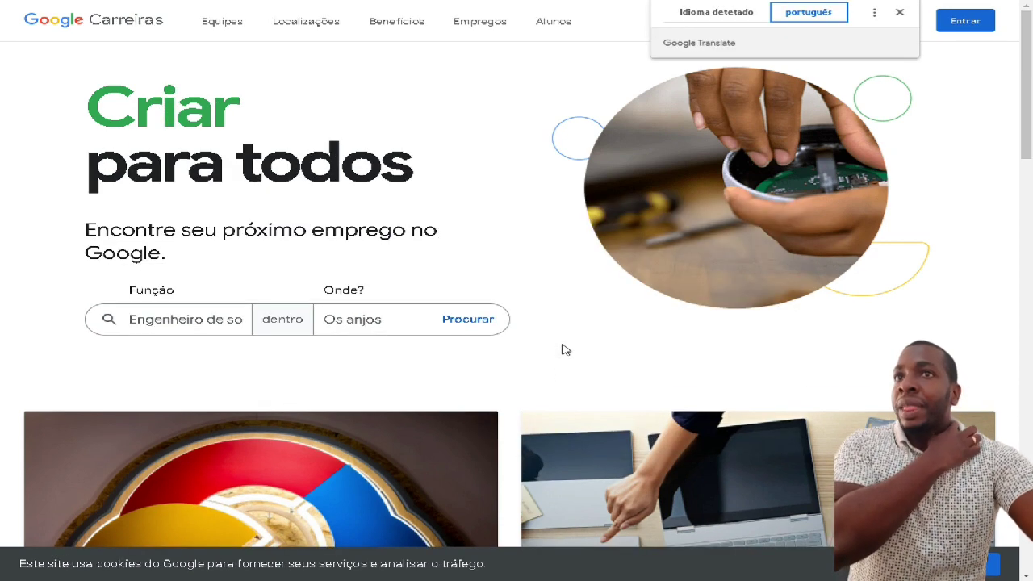
drag(171, 238, 259, 268)
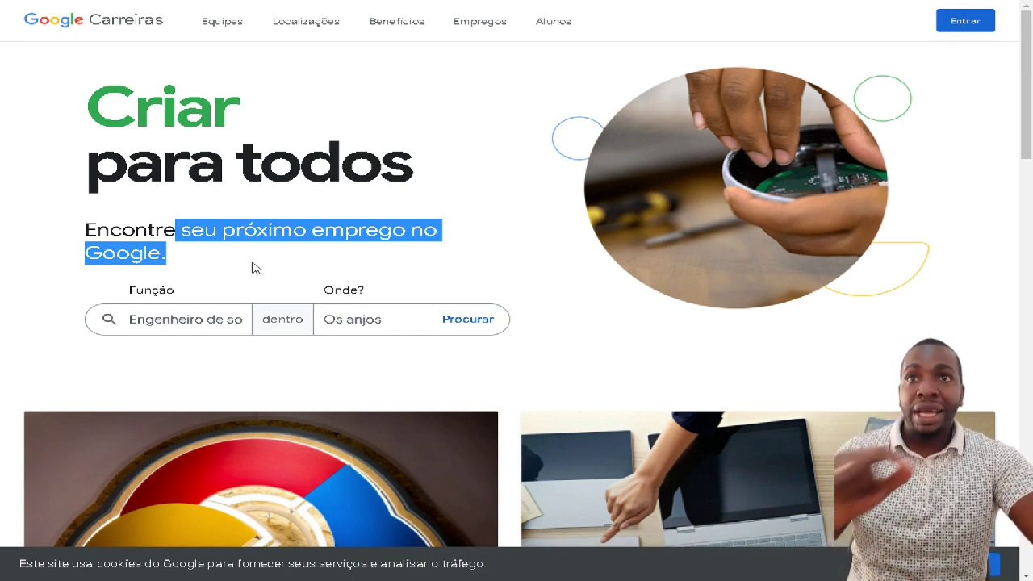
scroll(299, 266, down, 1)
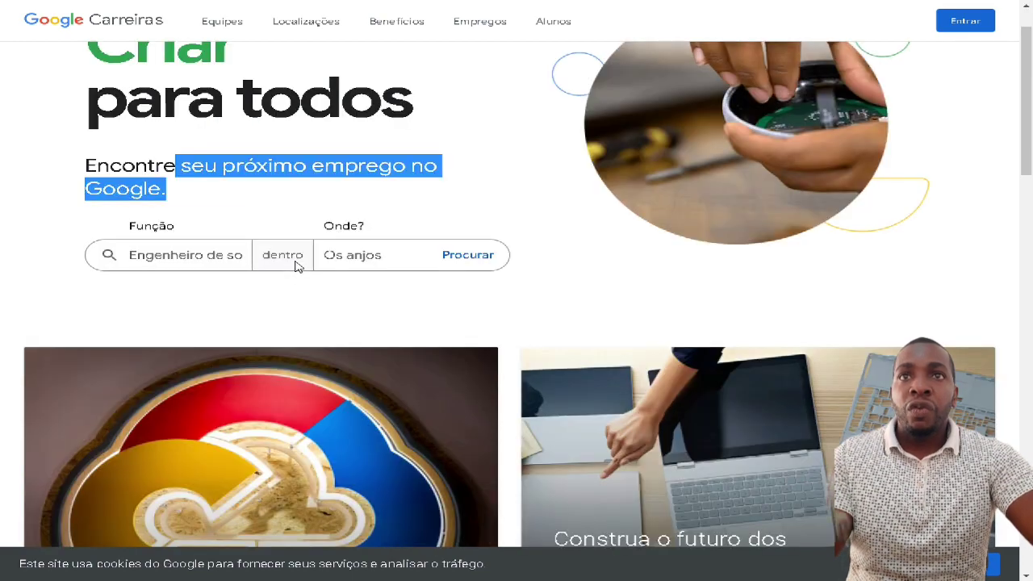
scroll(376, 239, down, 5)
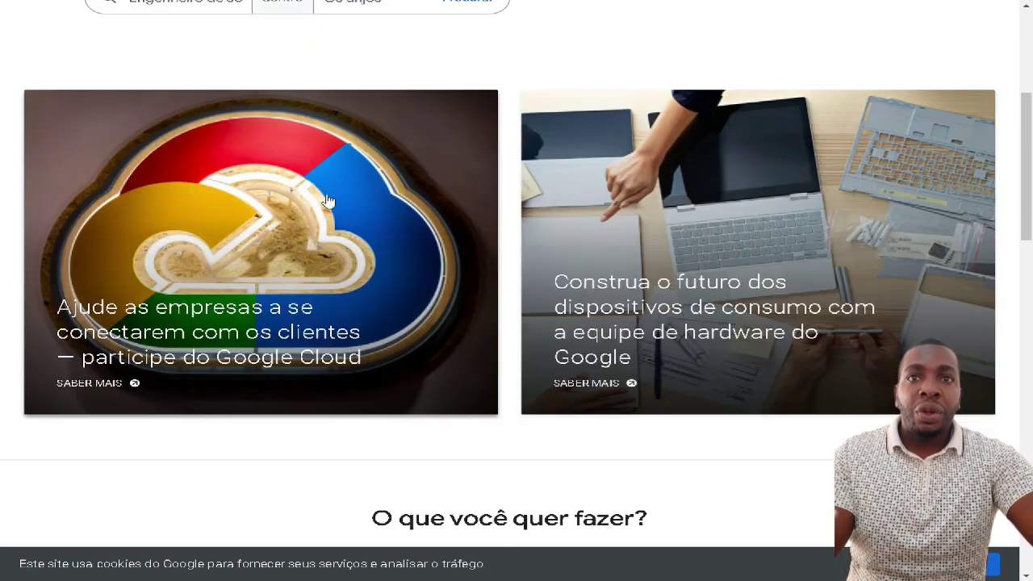
scroll(532, 323, down, 4)
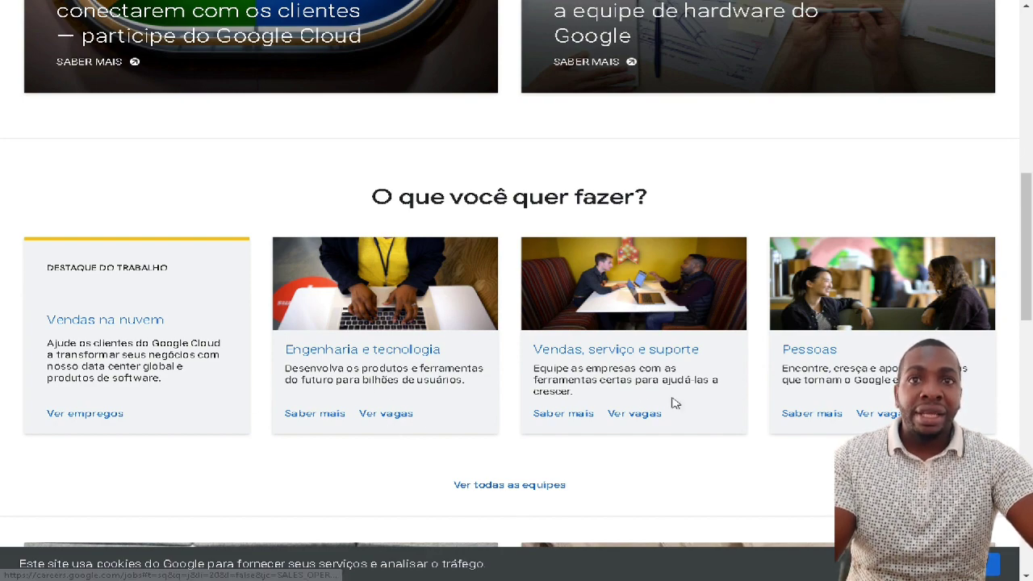
scroll(655, 399, down, 3)
scroll(683, 398, down, 3)
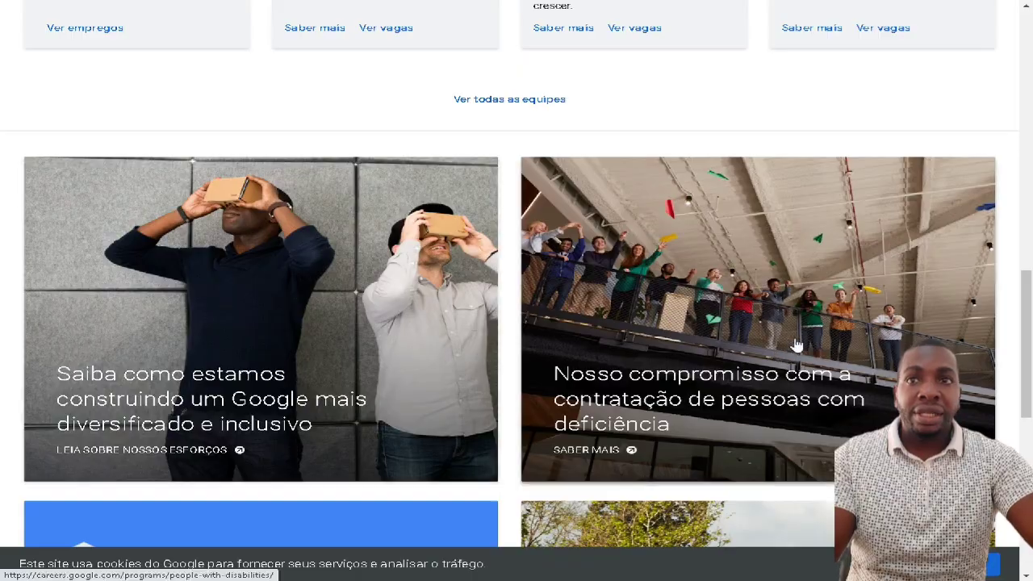
scroll(759, 333, down, 3)
scroll(759, 333, down, 5)
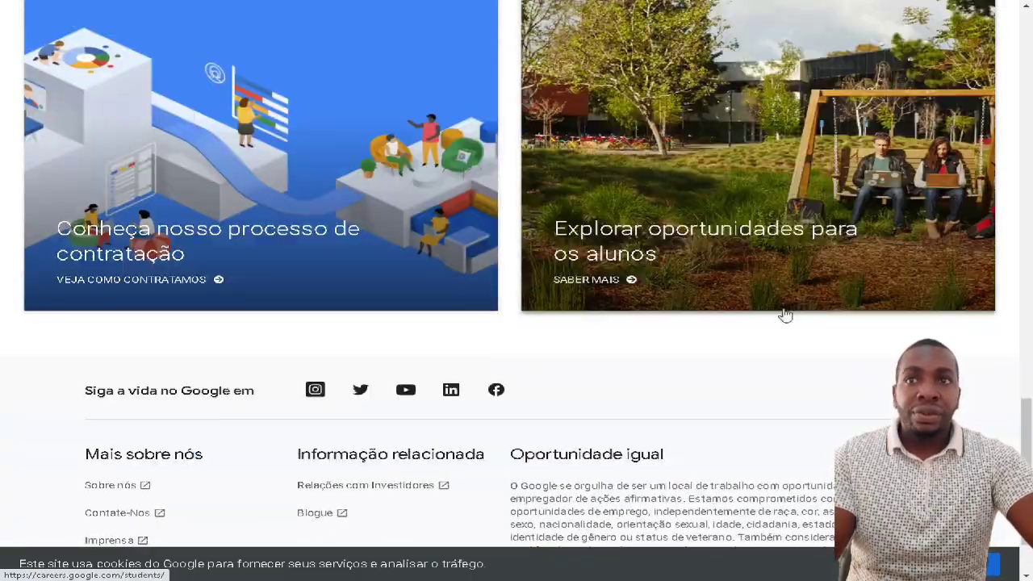
scroll(761, 302, down, 2)
scroll(789, 352, up, 20)
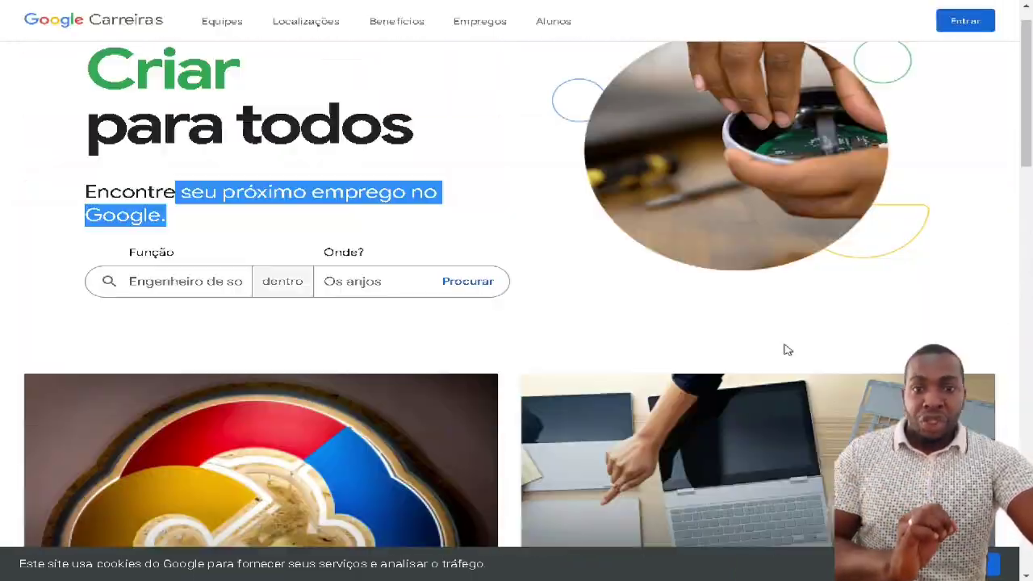
scroll(773, 353, up, 1)
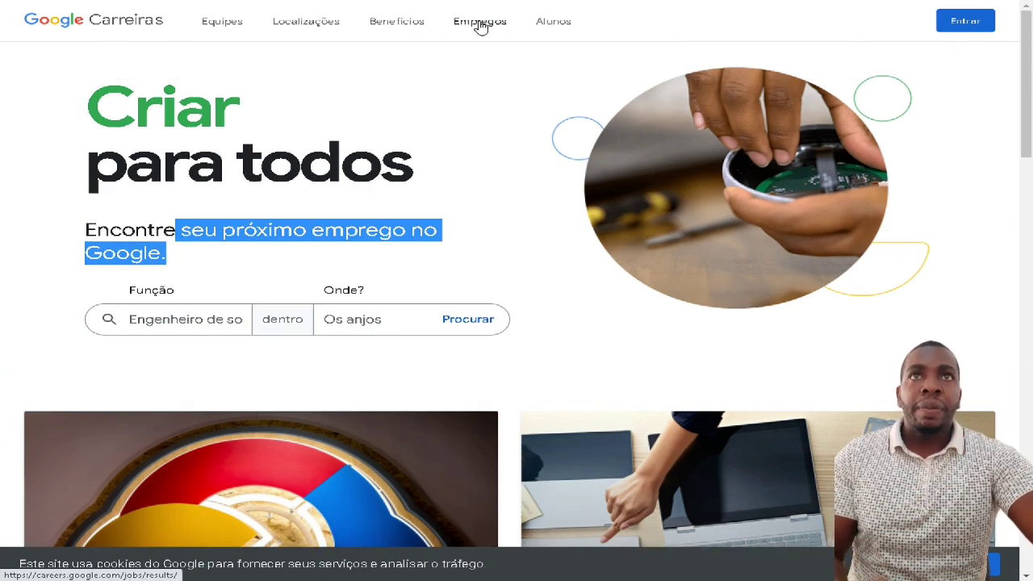
- Open the Empregos listings and browse the 7,518 openings and their qualifications
click(481, 27)
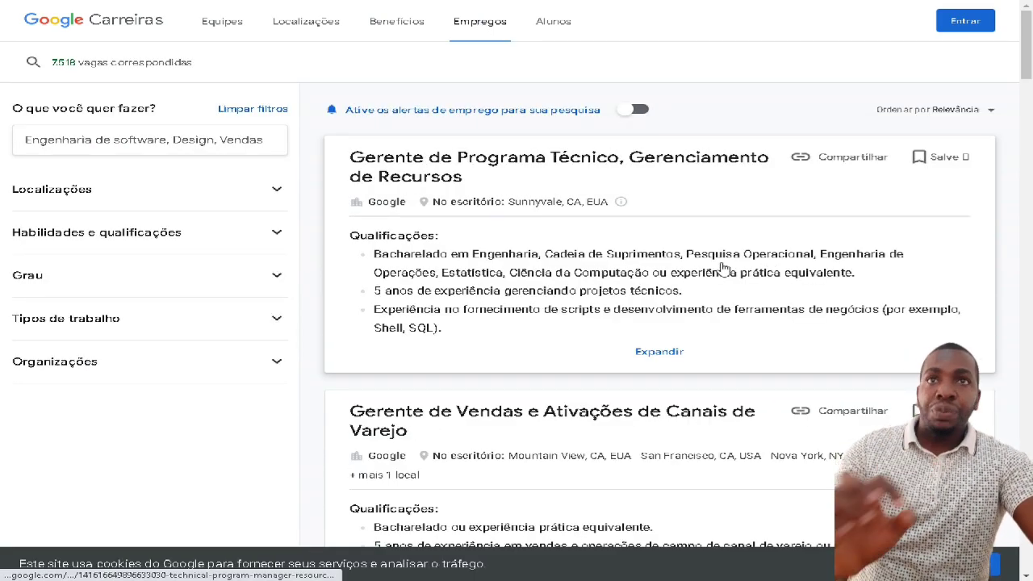
scroll(699, 270, down, 2)
scroll(699, 272, up, 2)
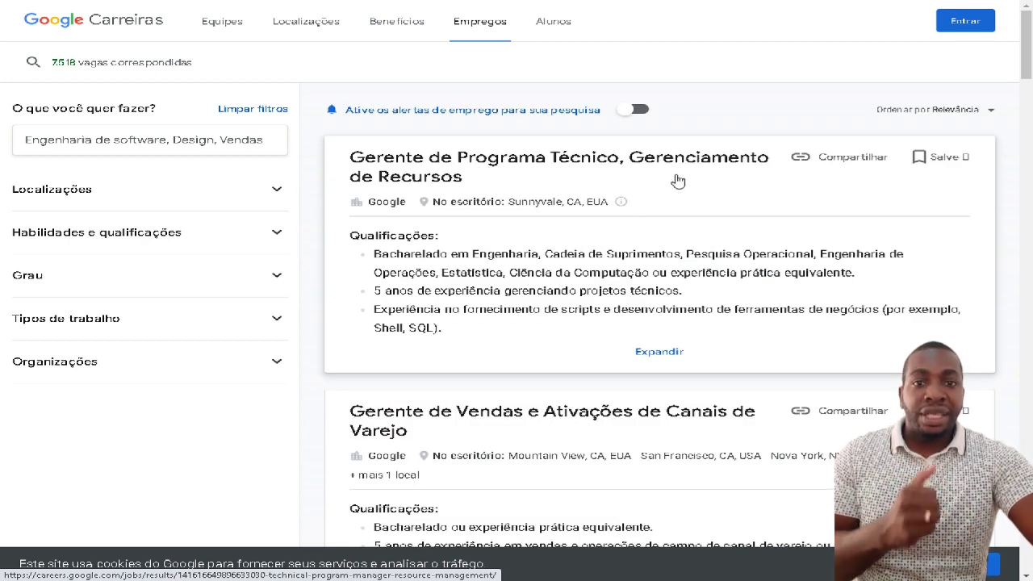
scroll(452, 203, down, 2)
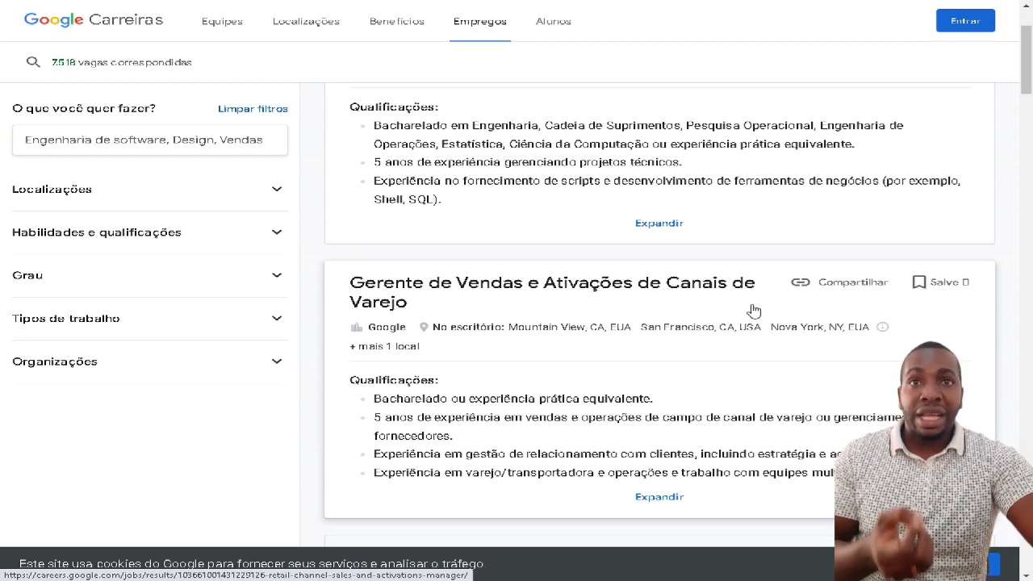
scroll(621, 329, down, 3)
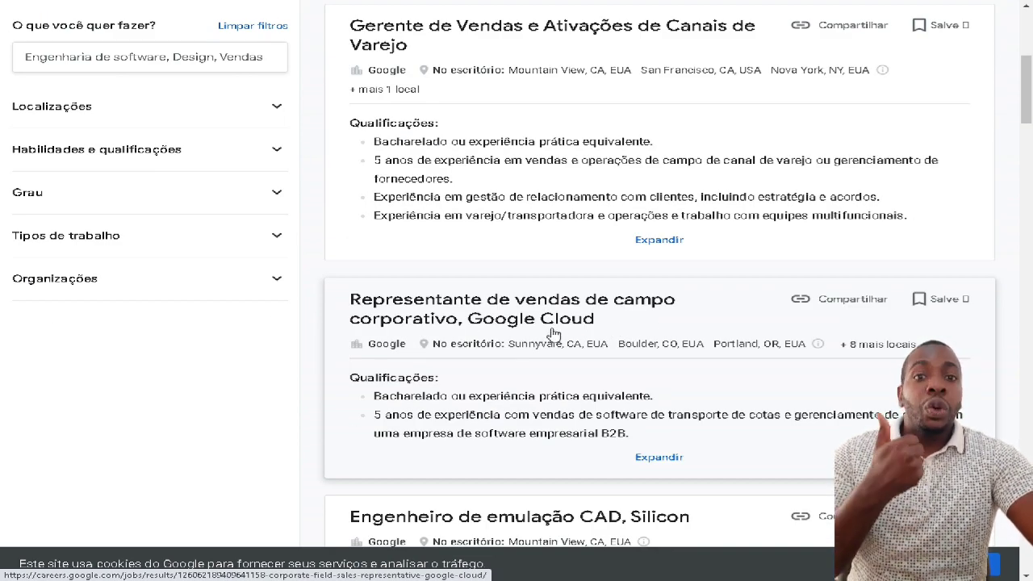
scroll(552, 333, down, 3)
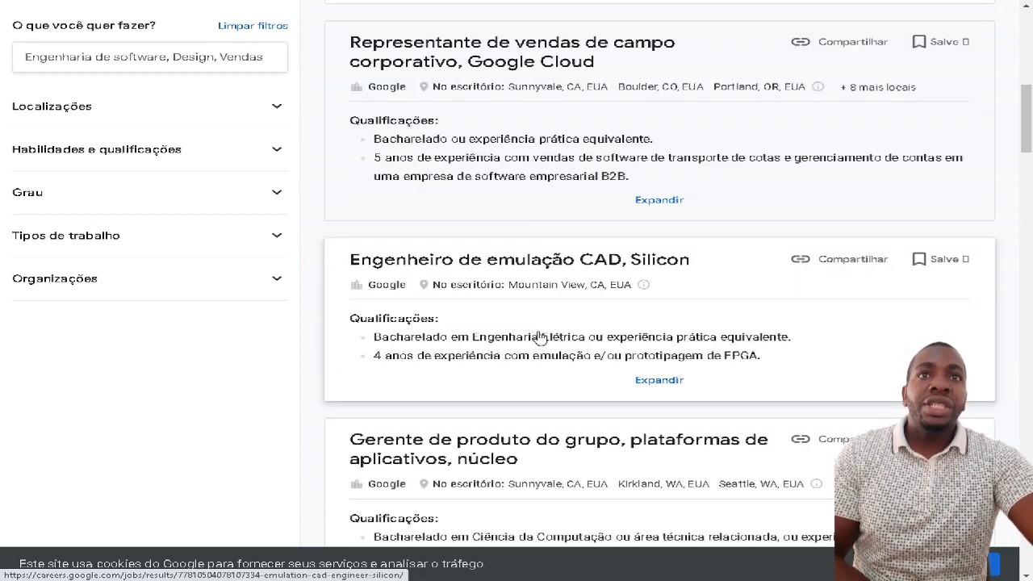
scroll(667, 278, down, 2)
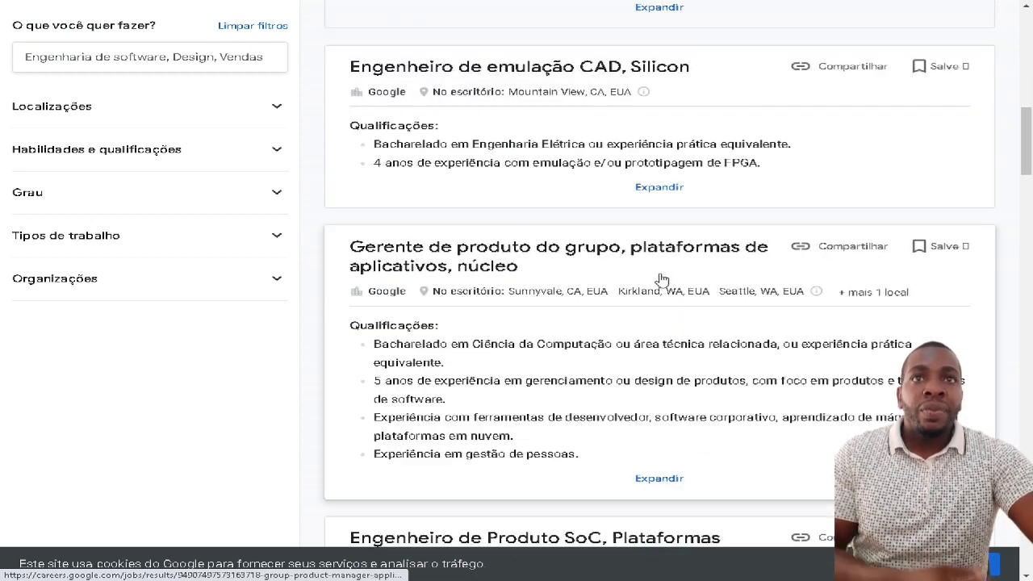
scroll(556, 282, down, 3)
scroll(428, 301, down, 5)
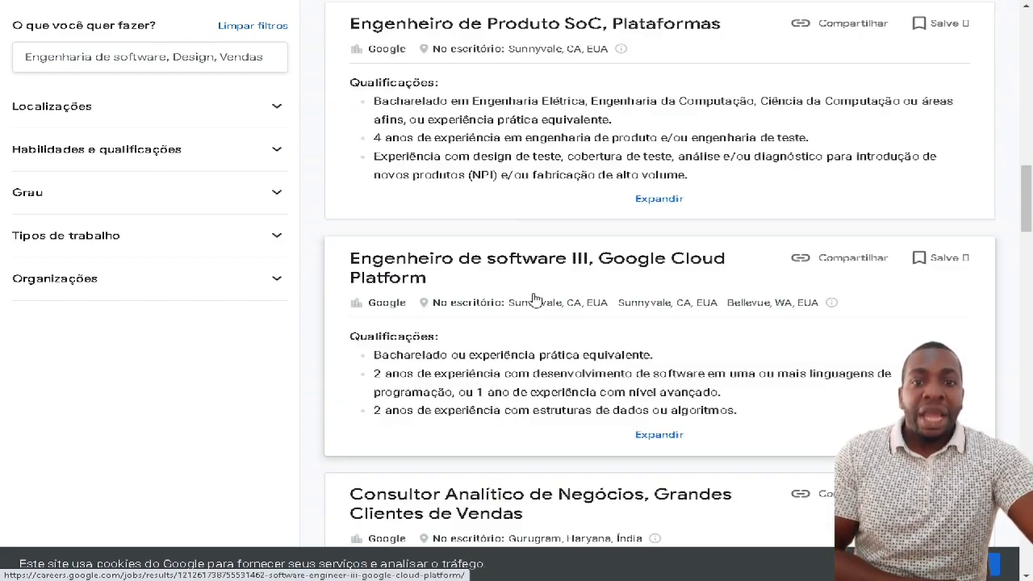
scroll(529, 297, down, 3)
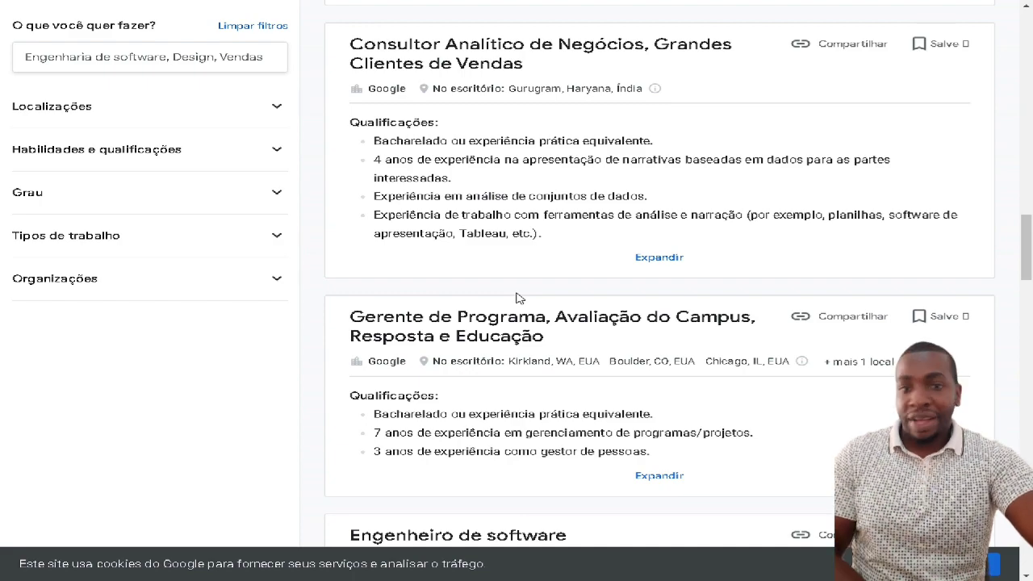
scroll(519, 299, down, 5)
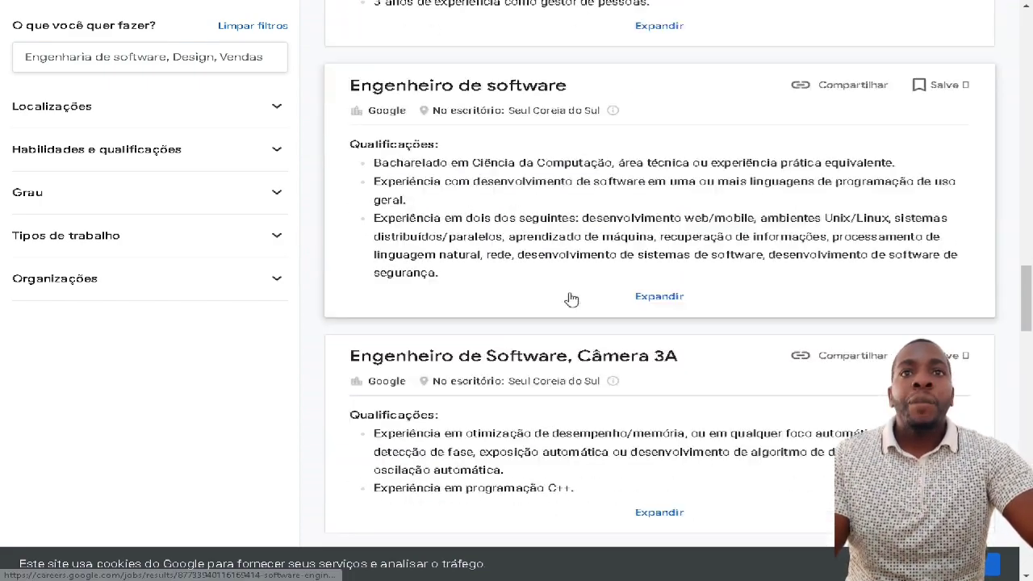
scroll(622, 258, down, 2)
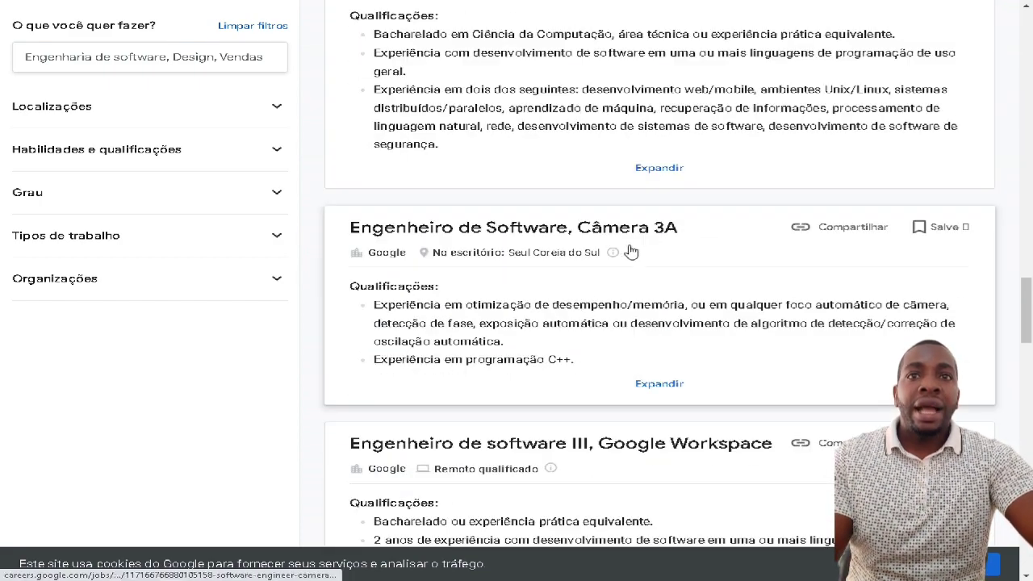
scroll(623, 261, down, 1)
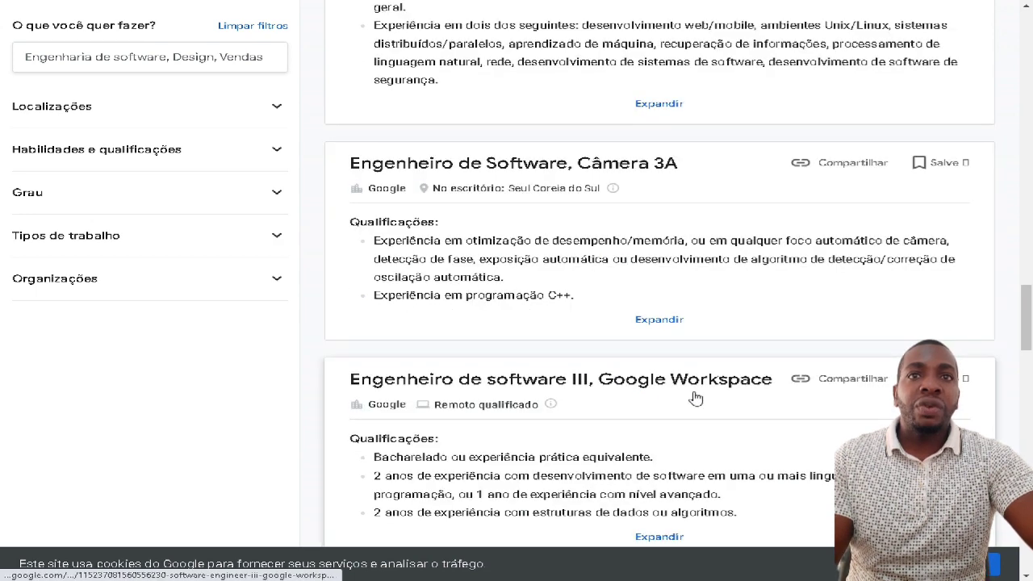
scroll(692, 395, down, 3)
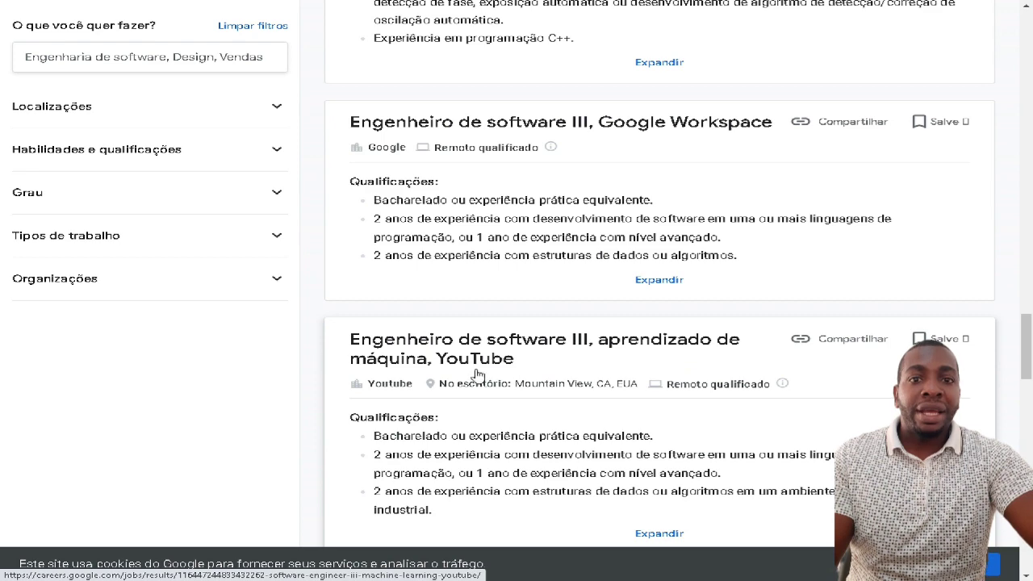
scroll(562, 376, down, 2)
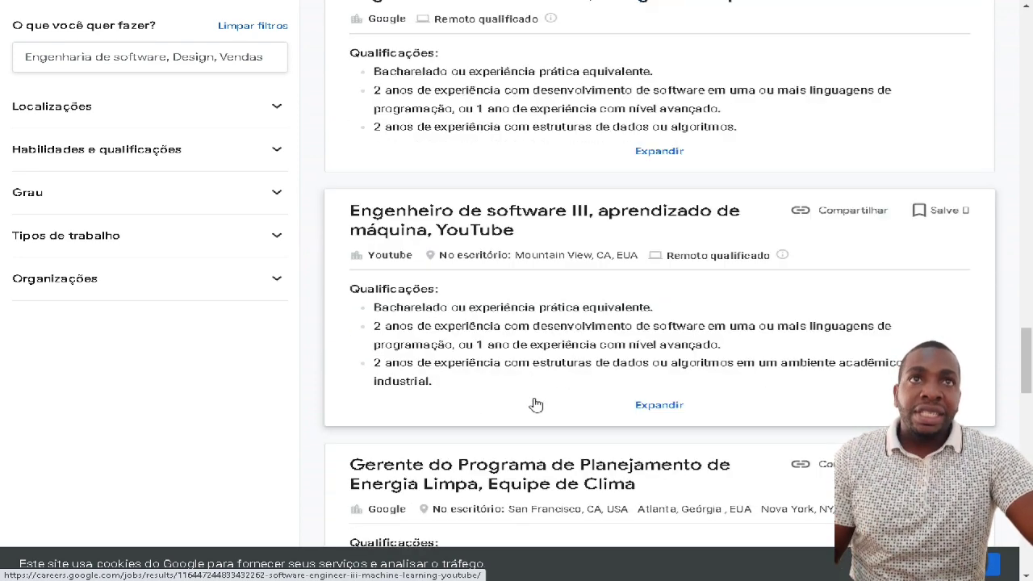
scroll(551, 395, up, 10)
scroll(532, 383, down, 10)
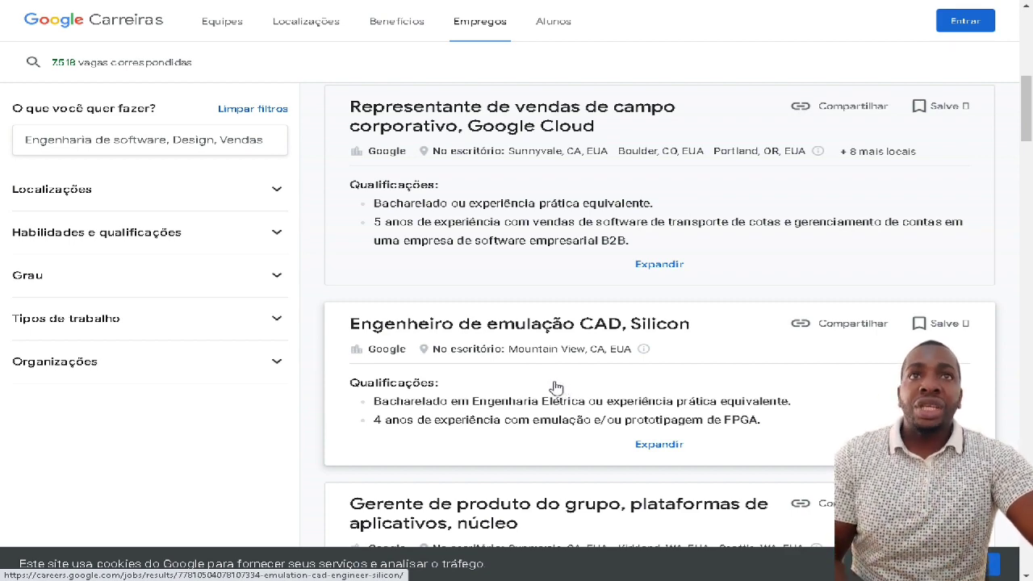
scroll(622, 396, down, 6)
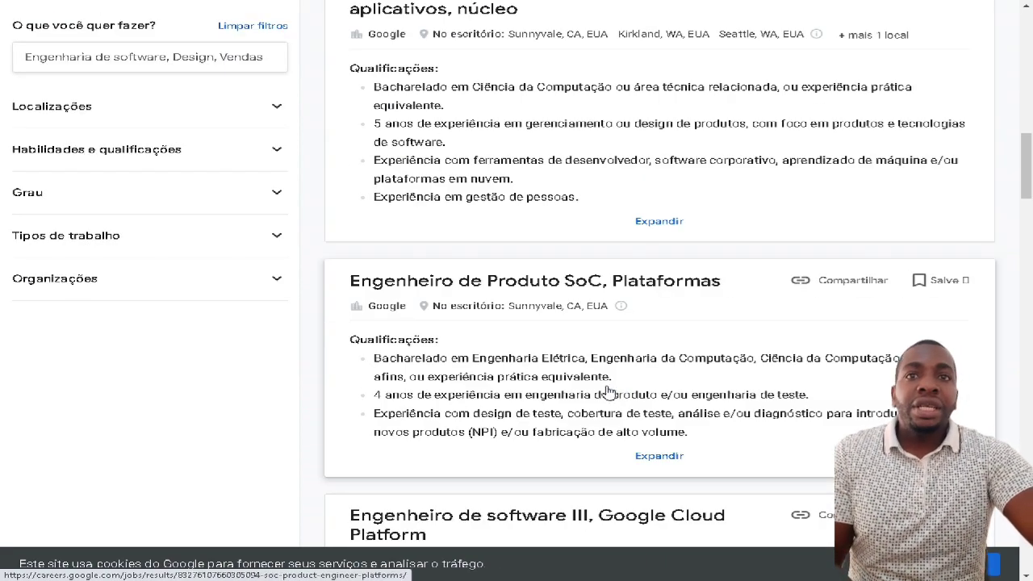
scroll(608, 393, down, 5)
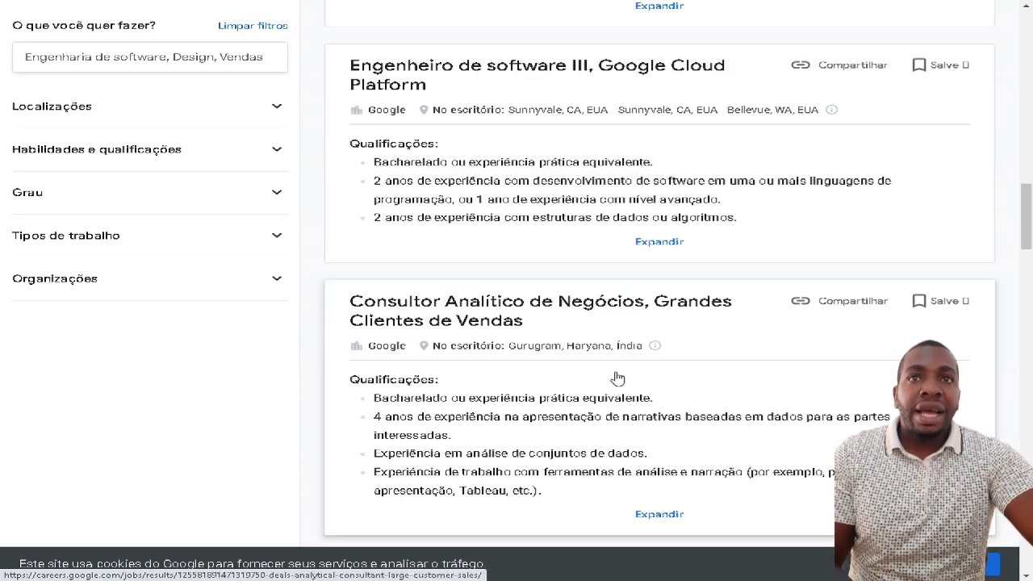
scroll(634, 355, down, 5)
scroll(597, 350, down, 8)
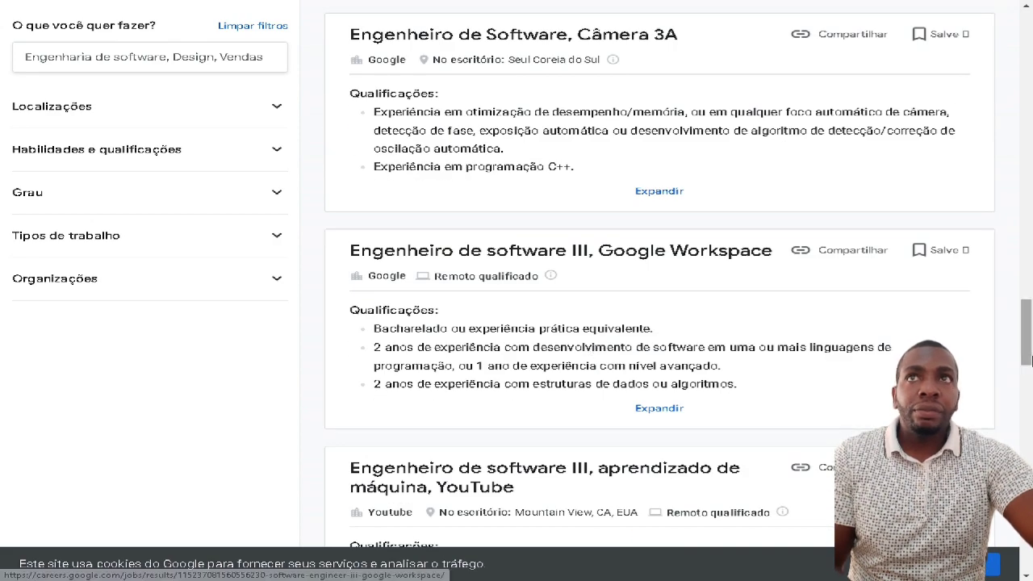
drag(1027, 361, 1027, 309)
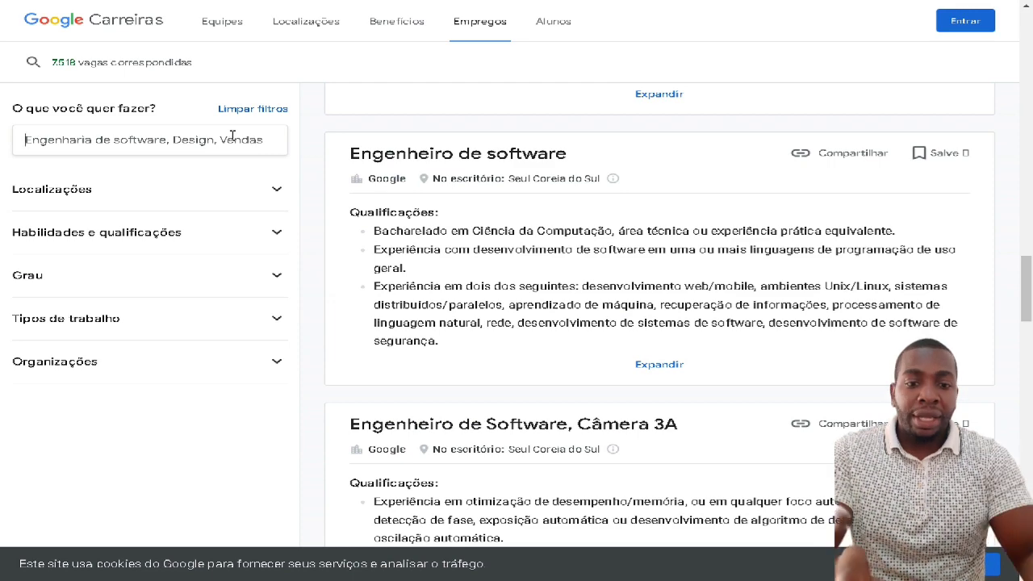
- Search jobs for youtube and open the 'Gerente de vendas de parceiros, YouTube' posting
text(youtu)
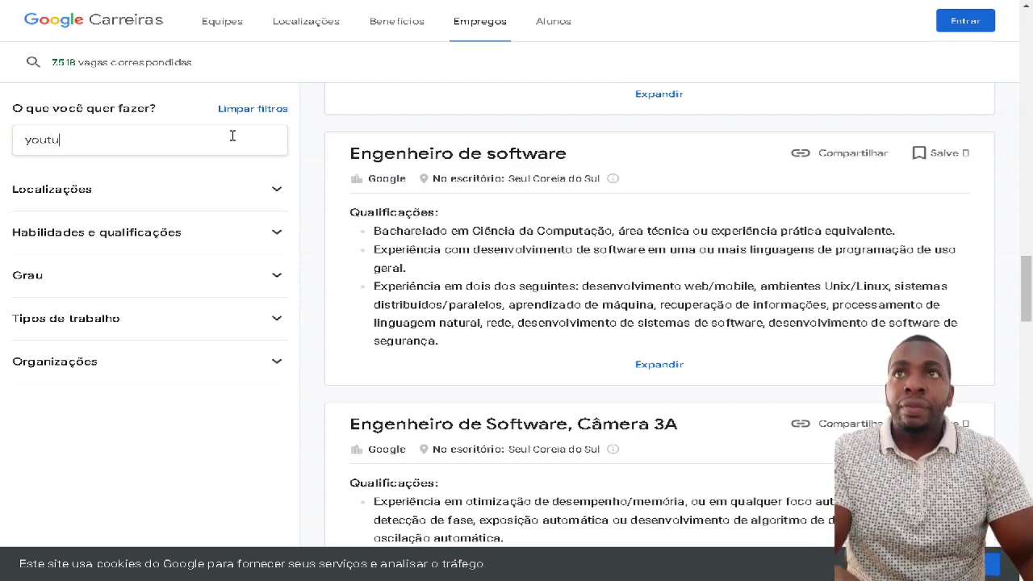
key(Return)
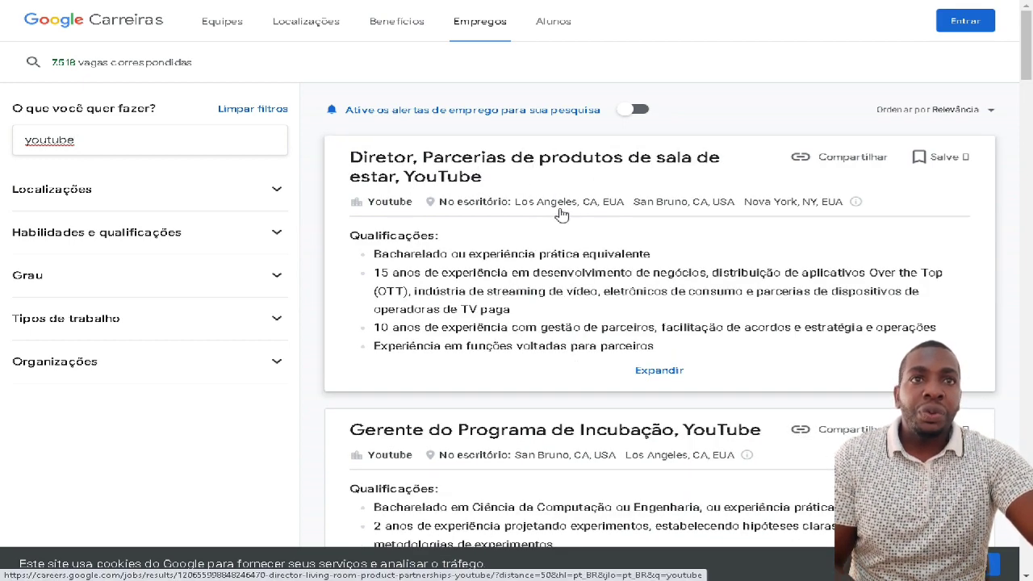
scroll(562, 216, down, 1)
scroll(659, 392, down, 3)
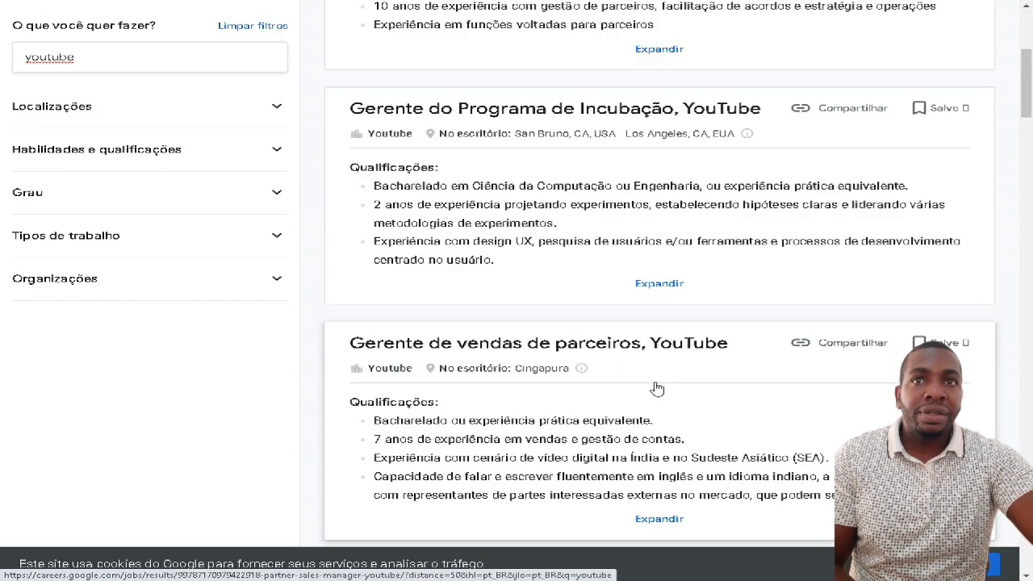
scroll(565, 355, down, 2)
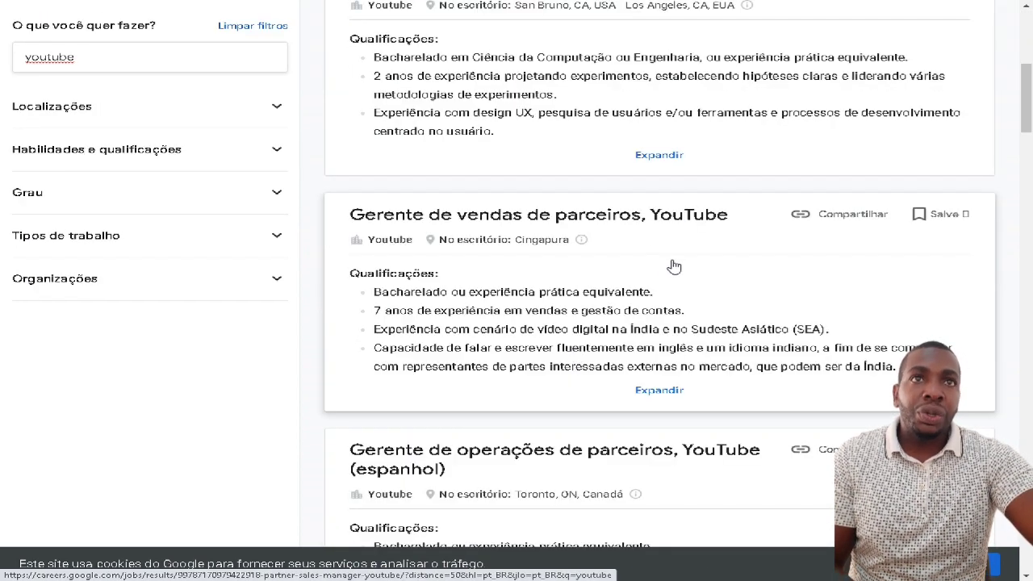
click(581, 236)
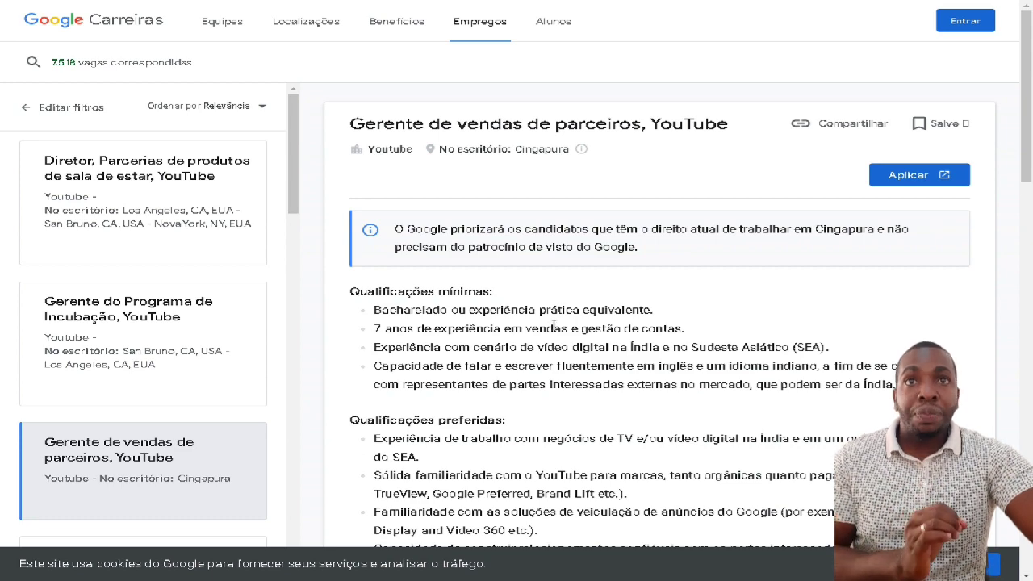
- Highlight the minimum qualifications: bachelor's degree, seven years of sales, digital video, English and Indian languages
drag(437, 296, 499, 298)
drag(397, 310, 647, 310)
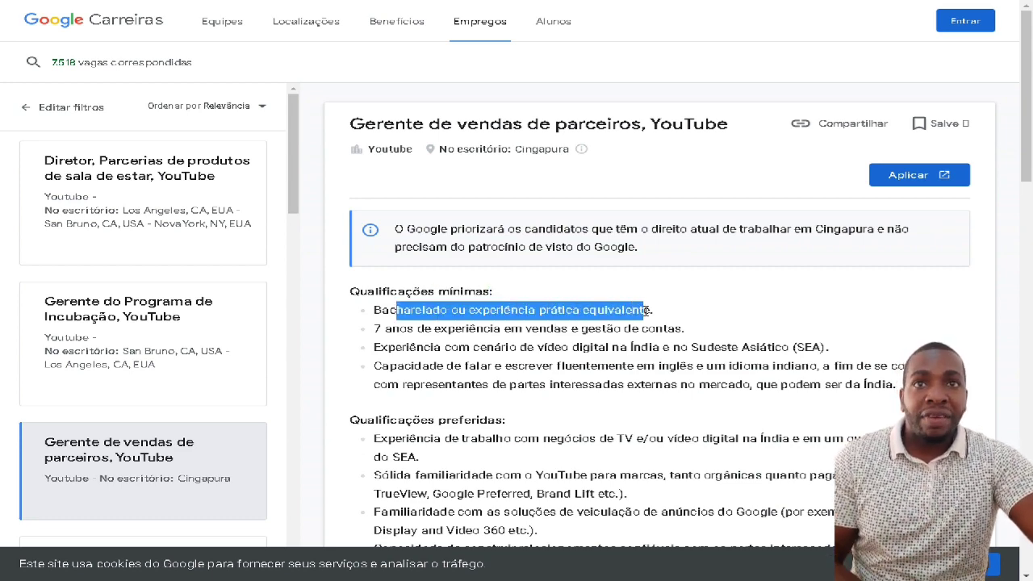
drag(392, 329, 678, 331)
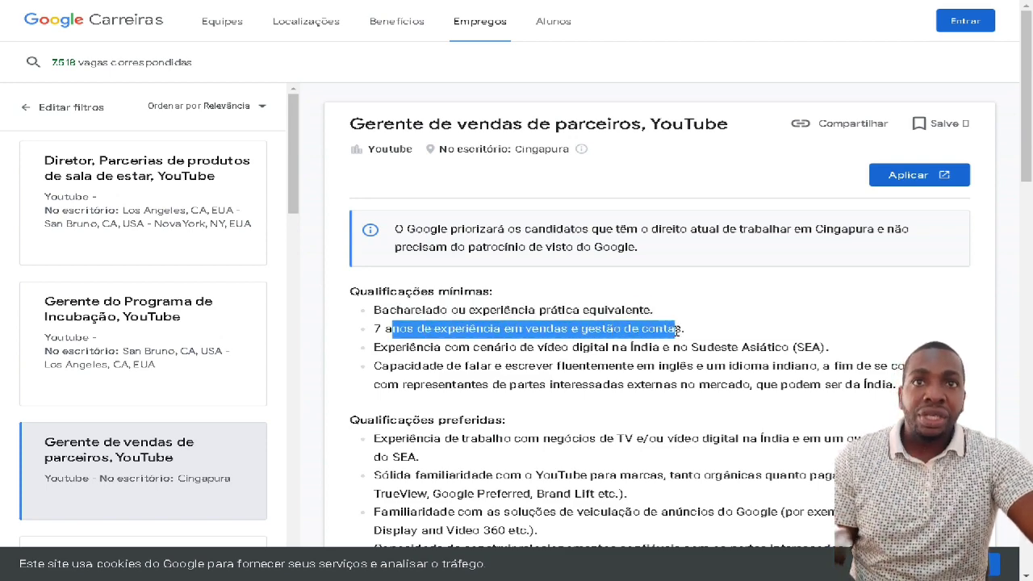
drag(417, 347, 832, 349)
scroll(775, 355, down, 1)
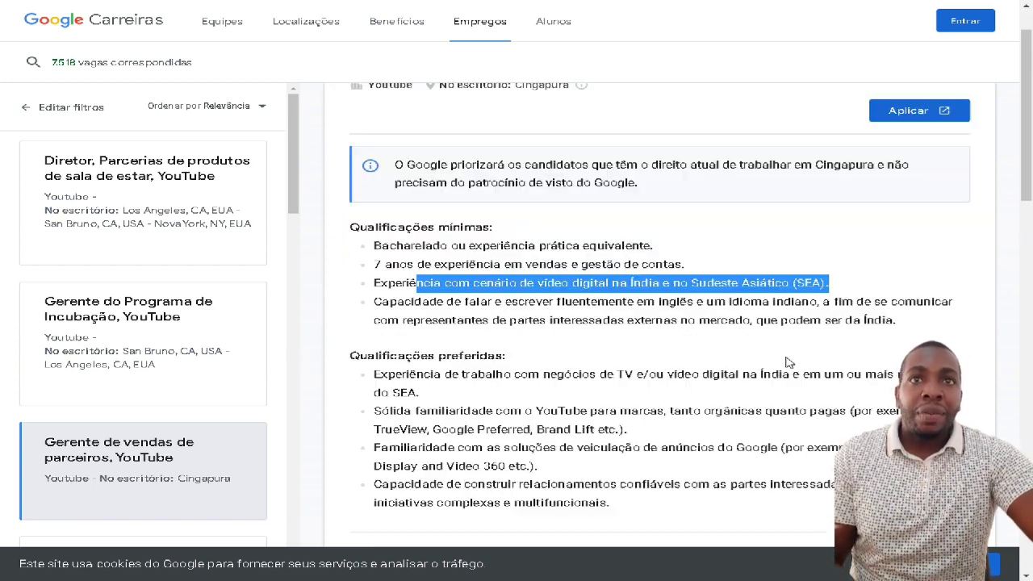
drag(438, 304, 664, 321)
click(570, 355)
- Read through the rest of the job description down to the Singapore application form
scroll(445, 340, down, 1)
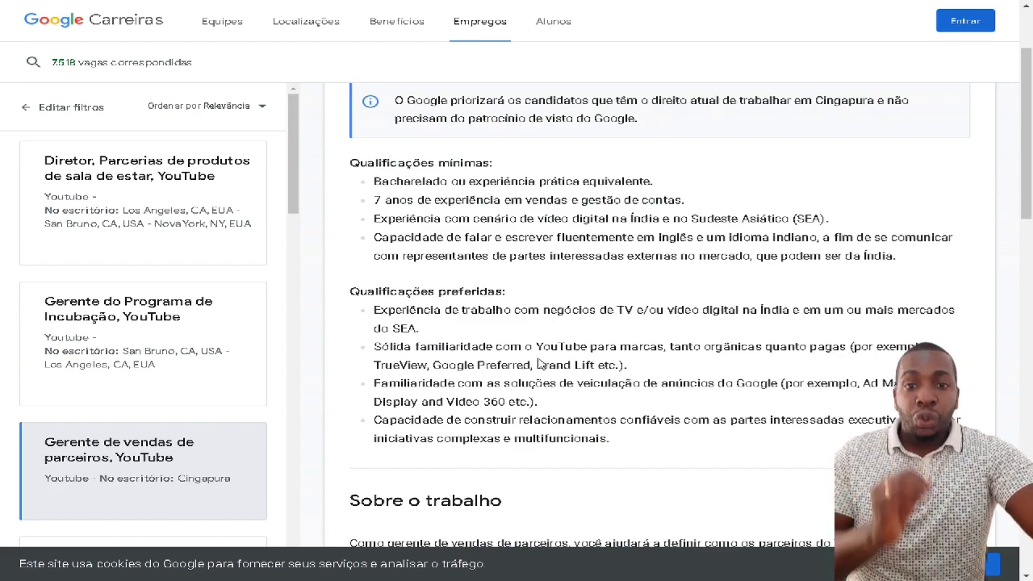
scroll(559, 346, down, 4)
scroll(550, 320, down, 2)
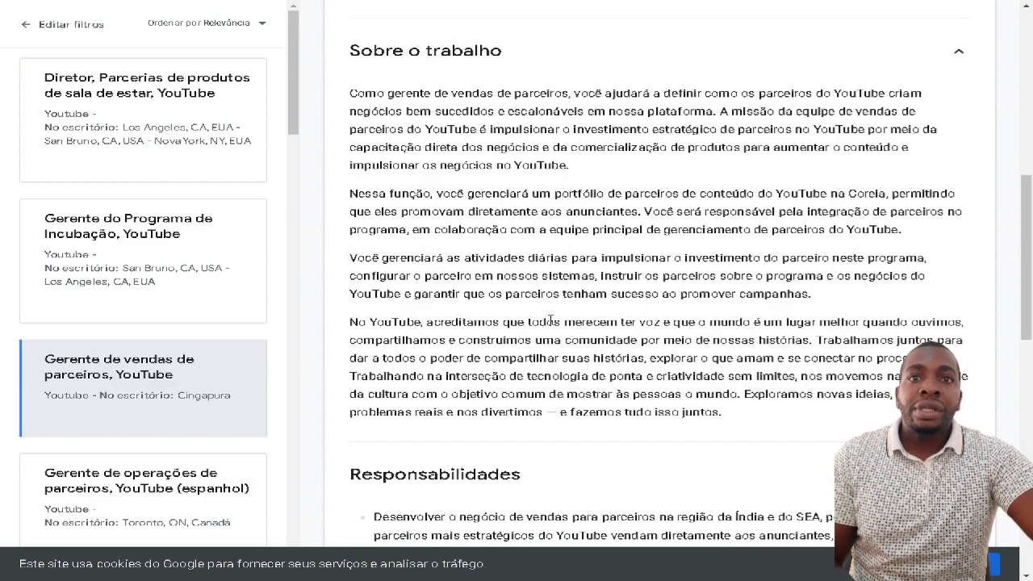
scroll(549, 236, down, 3)
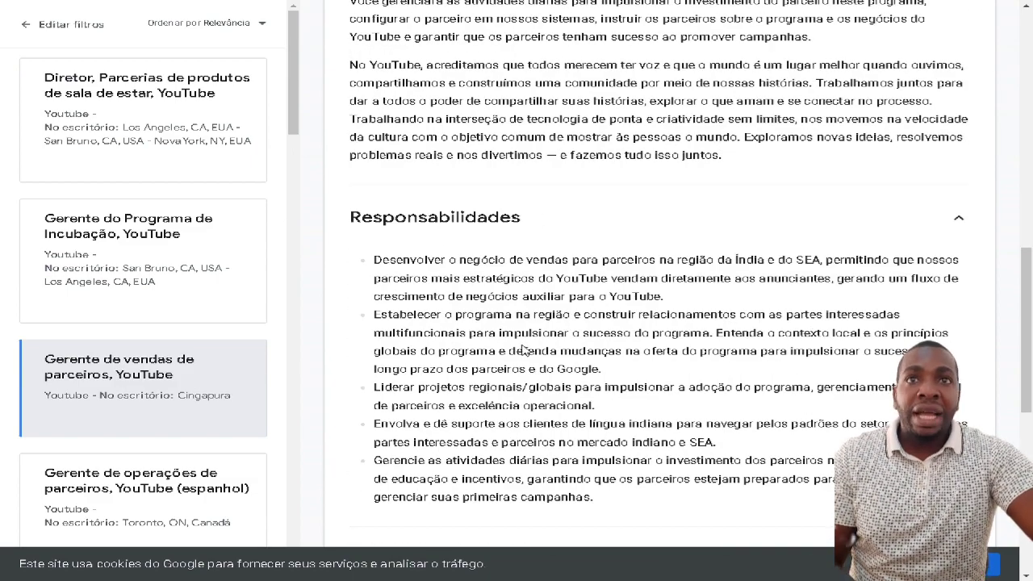
scroll(520, 329, down, 2)
scroll(523, 340, down, 2)
scroll(398, 345, down, 1)
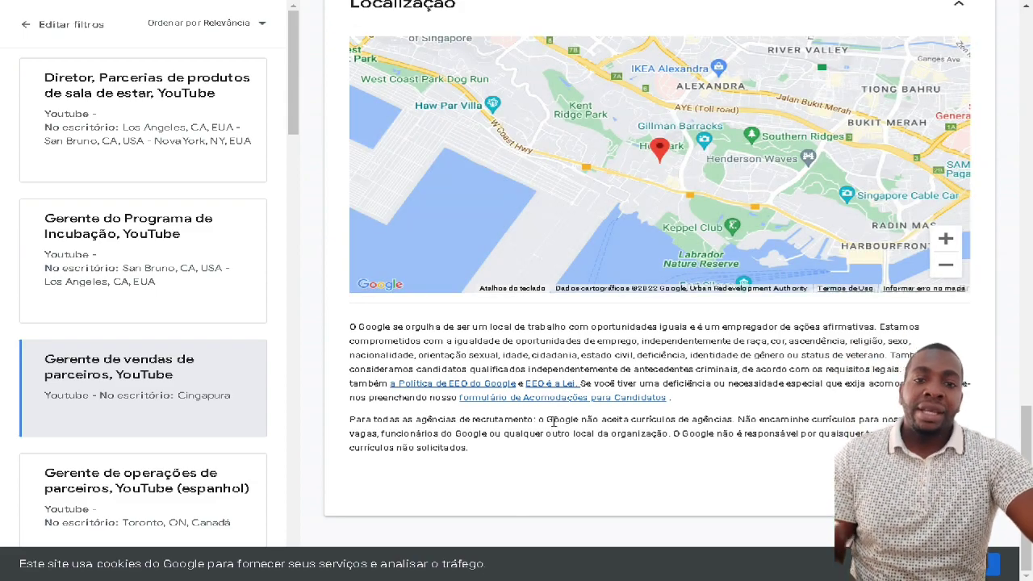
scroll(567, 418, up, 15)
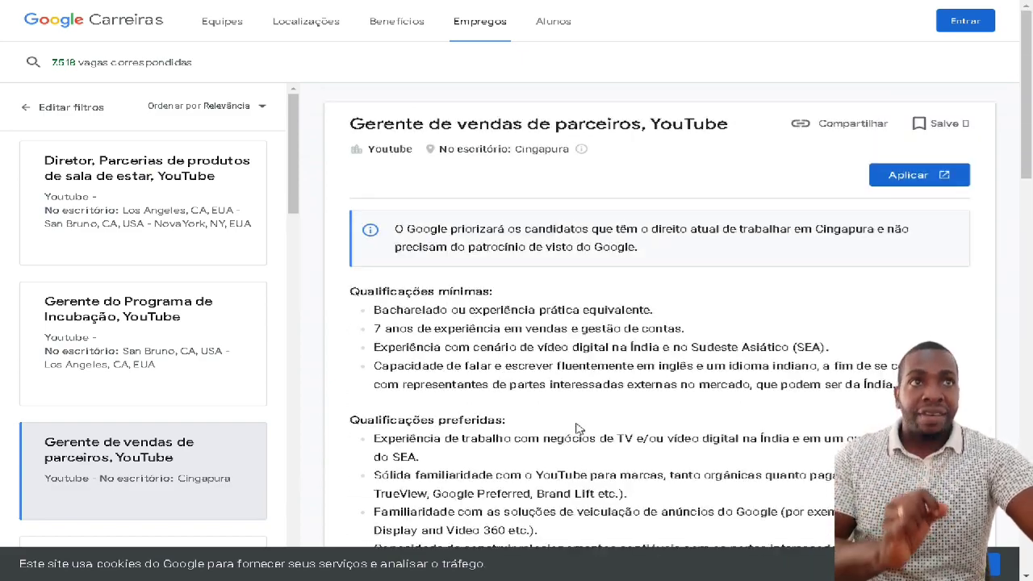
scroll(586, 429, down, 12)
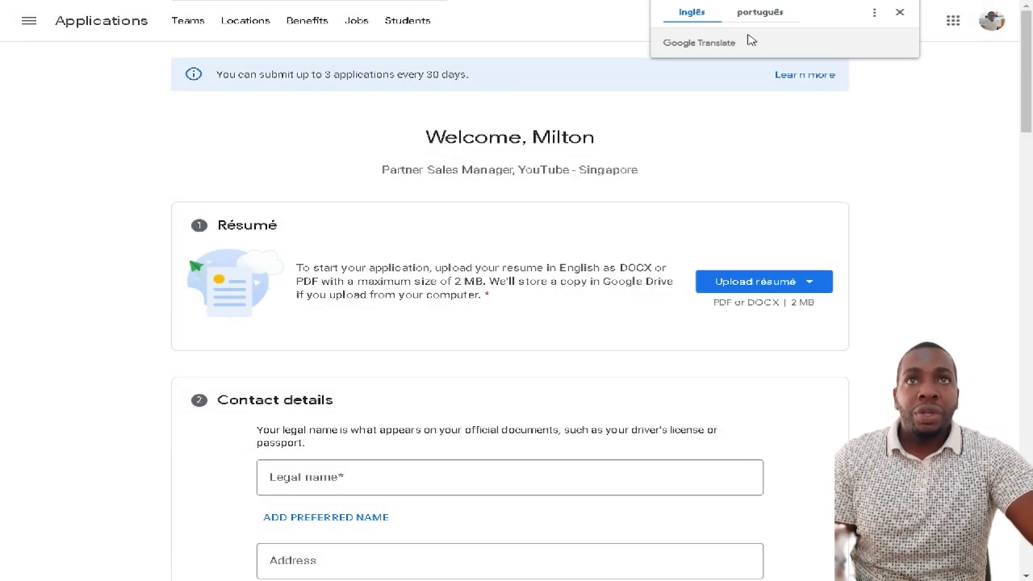
- Dismiss the translate popup, then enter the applicant's legal name and street address in Contact details
click(900, 12)
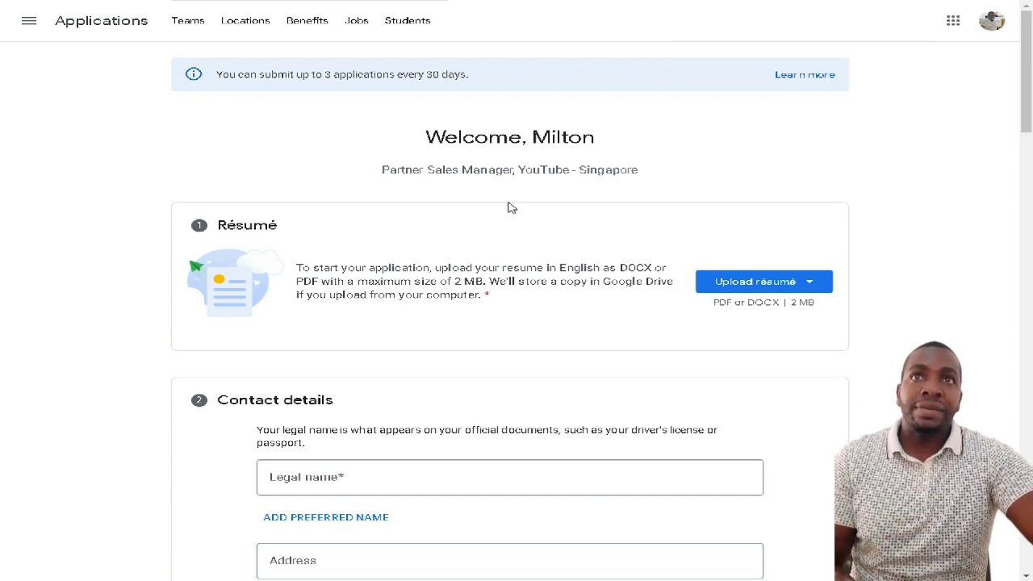
scroll(346, 251, down, 2)
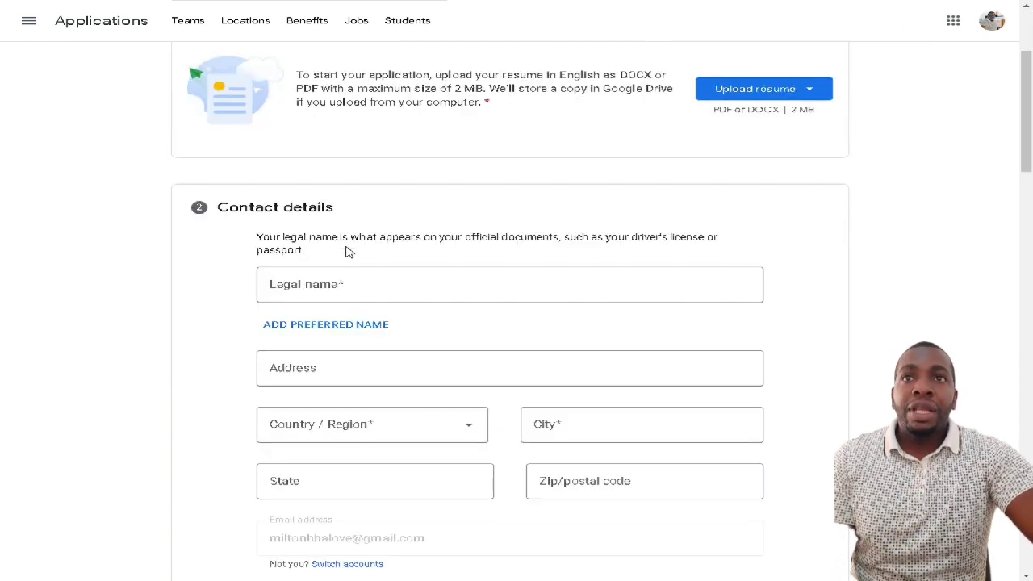
scroll(302, 255, down, 2)
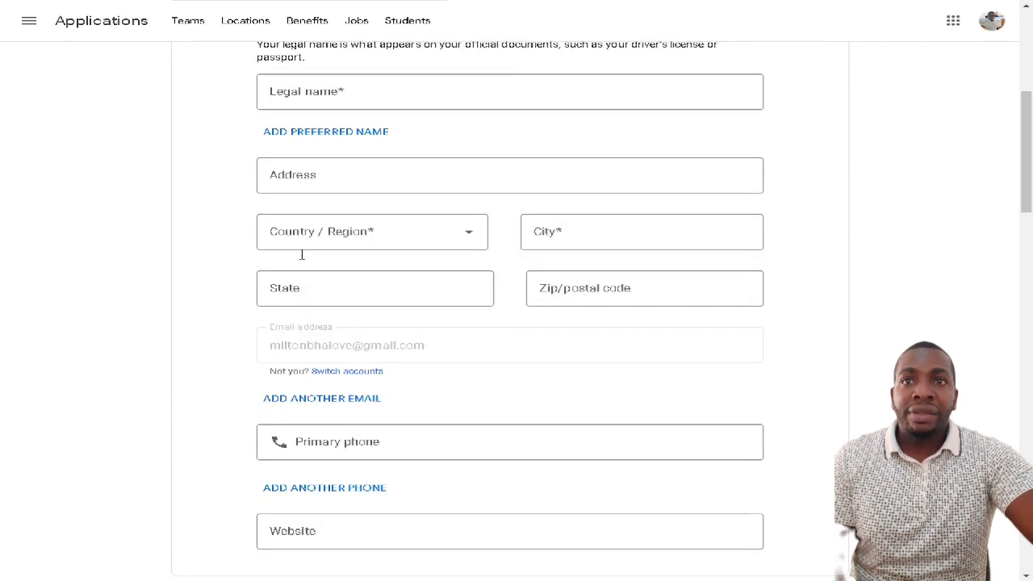
scroll(302, 255, down, 4)
scroll(300, 257, up, 5)
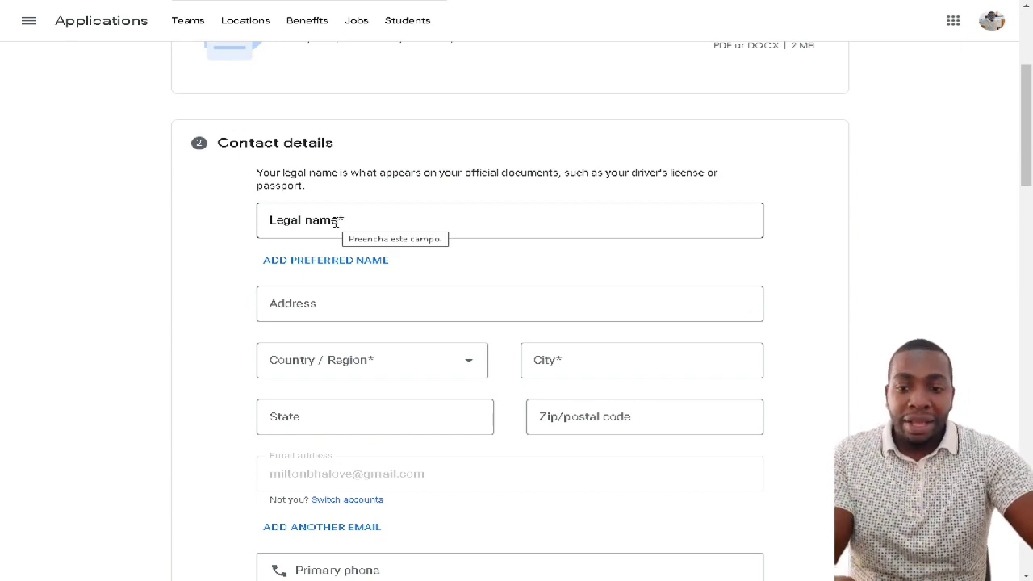
click(336, 223)
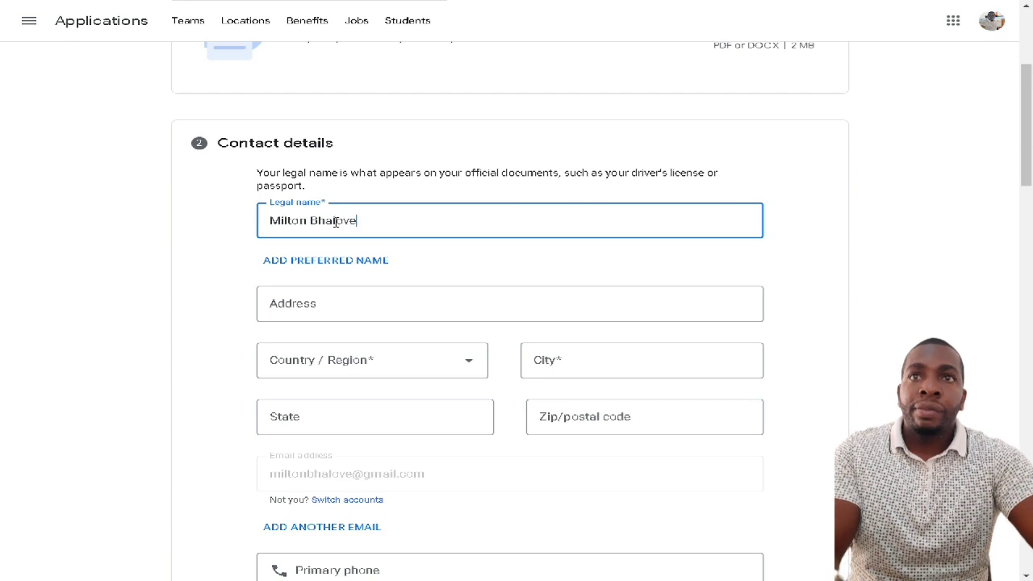
click(323, 304)
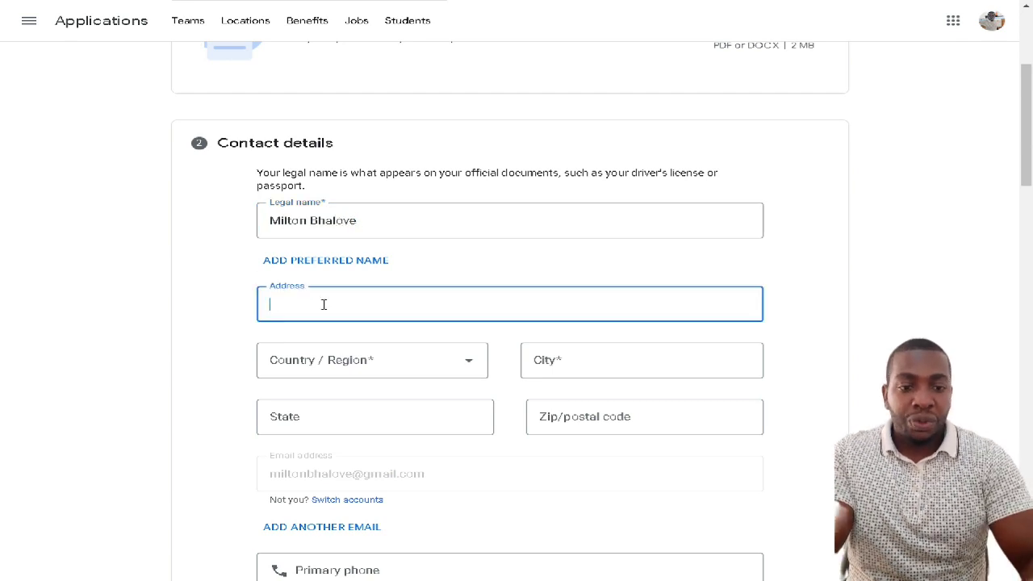
text(Luand)
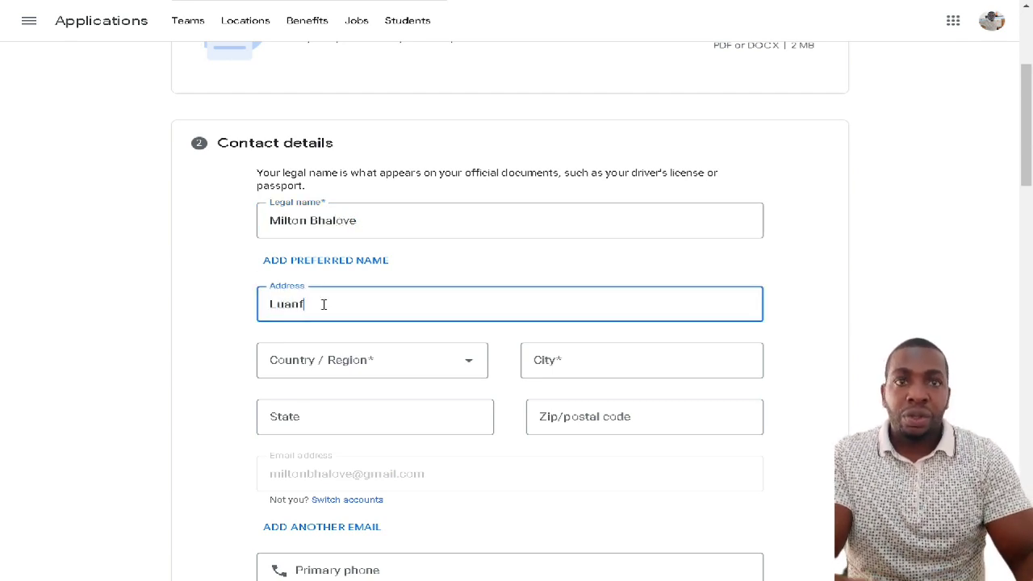
text(a, A)
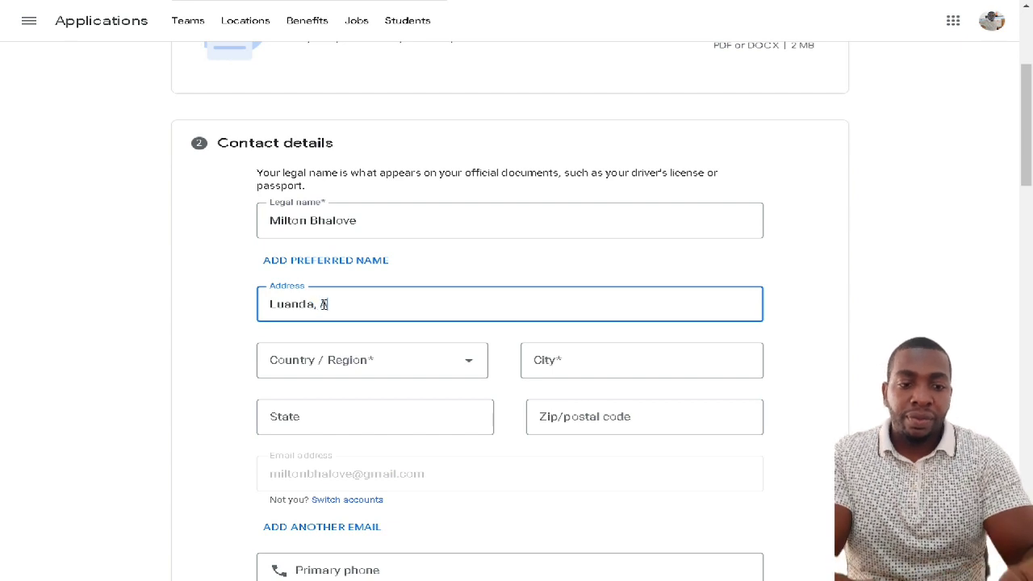
text(ngla)
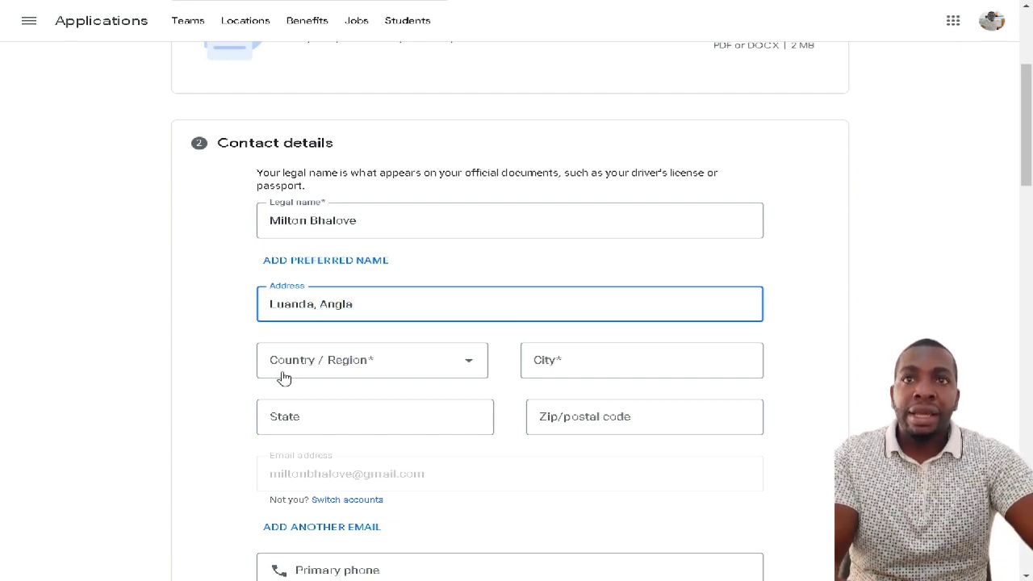
- Set the country to Angola and fill in the city, state and postal code
click(319, 365)
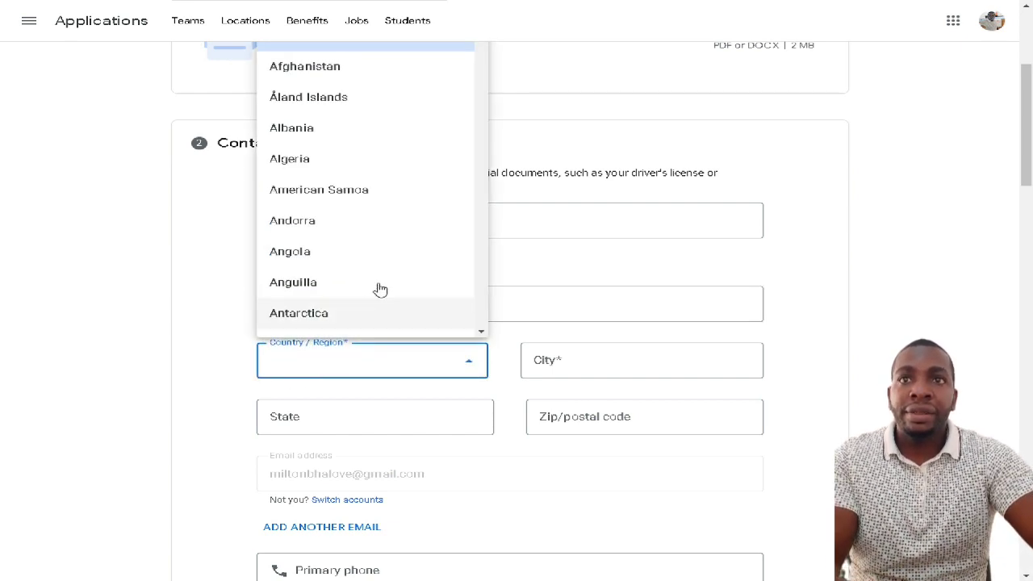
scroll(369, 302, up, 3)
scroll(401, 337, down, 1)
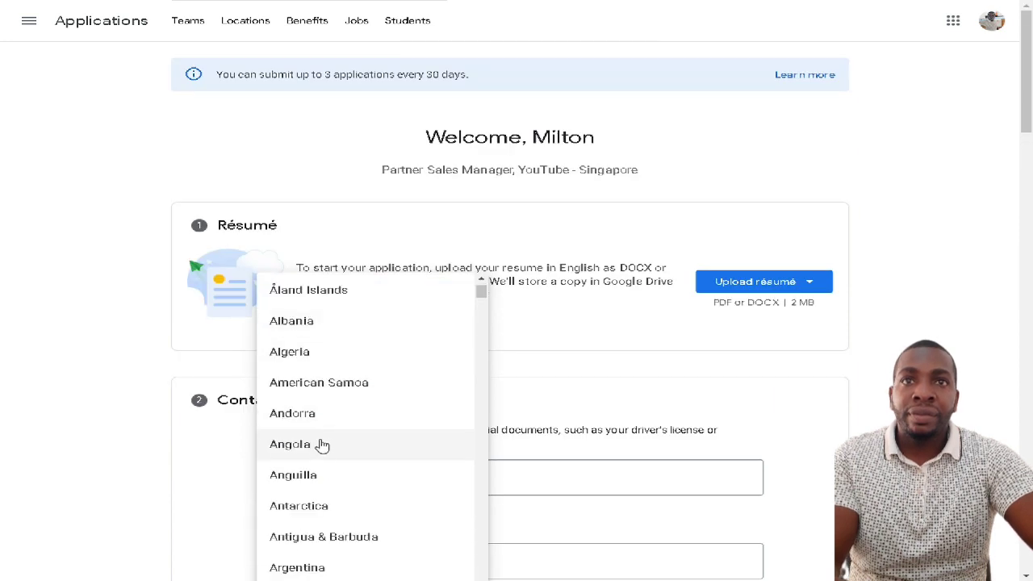
click(321, 445)
scroll(710, 361, down, 1)
click(606, 230)
text(Luanda)
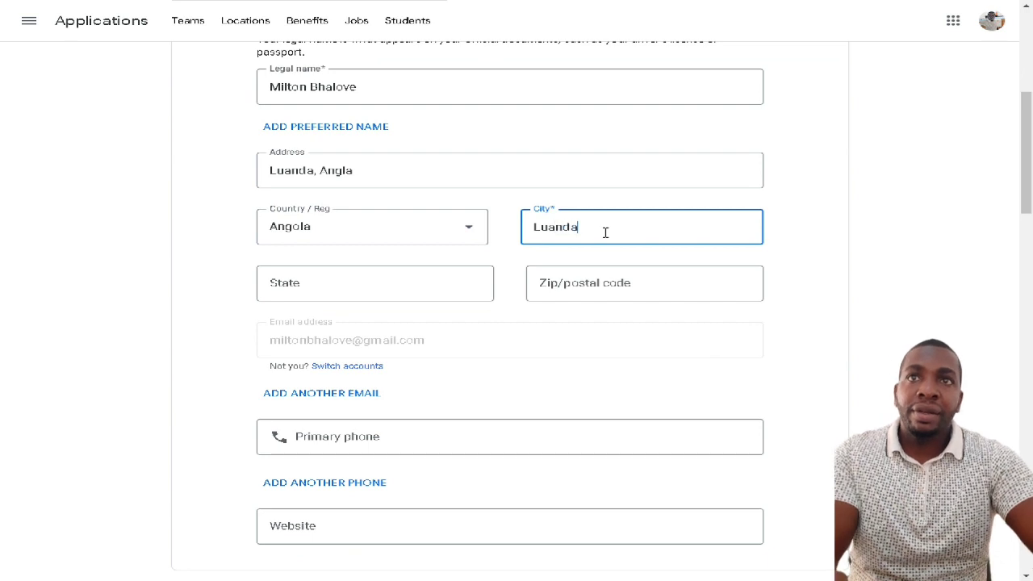
click(393, 288)
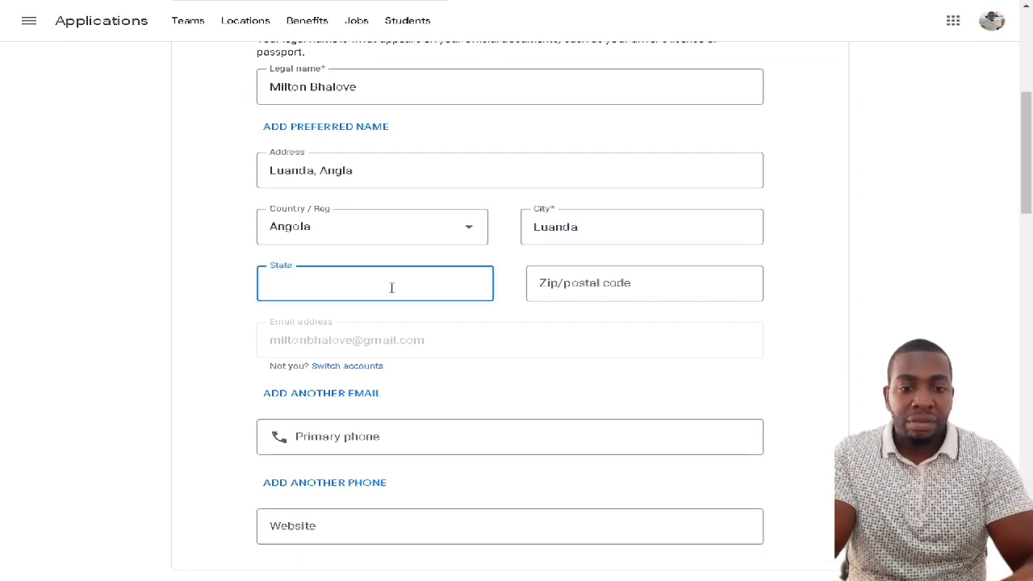
text(Luanda)
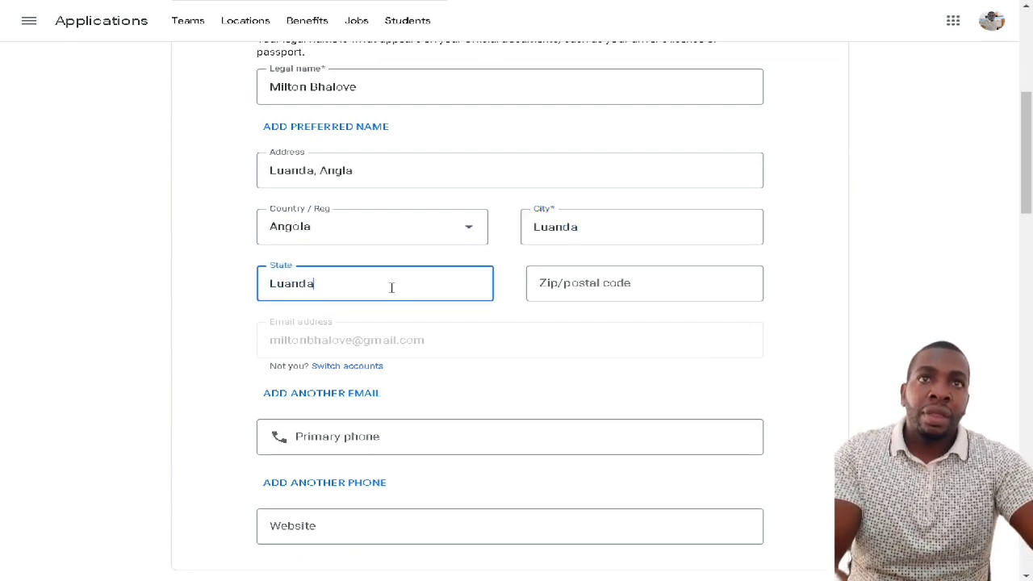
click(602, 288)
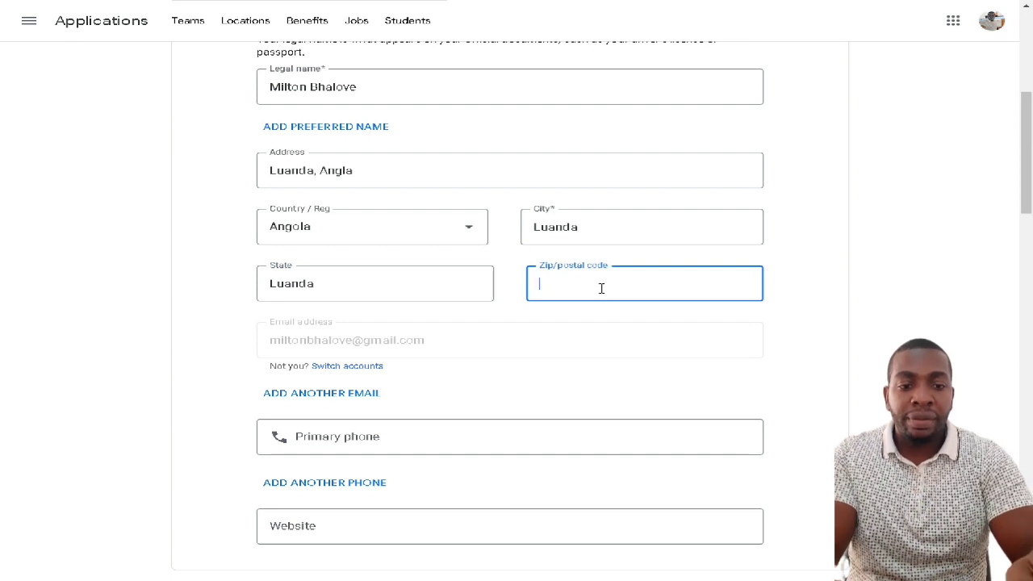
text(9999)
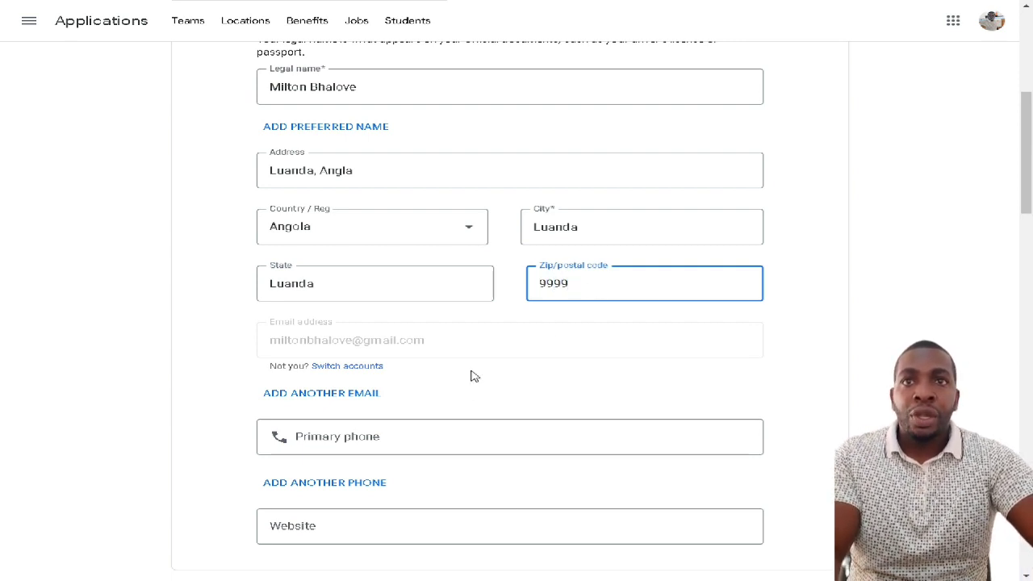
- Enter the primary phone number and paste the blog's URL into Website
scroll(471, 376, down, 1)
click(396, 371)
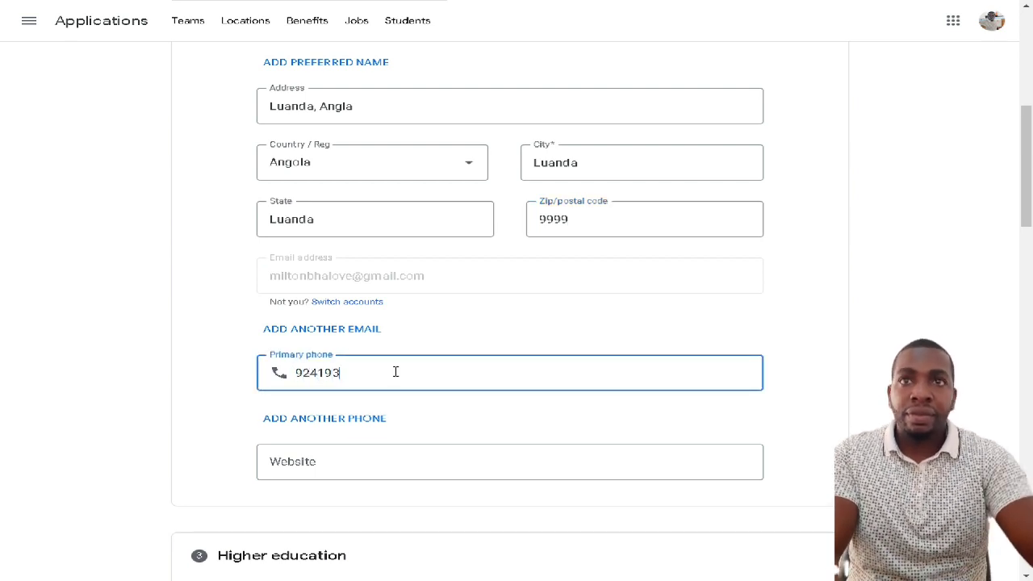
scroll(396, 371, down, 1)
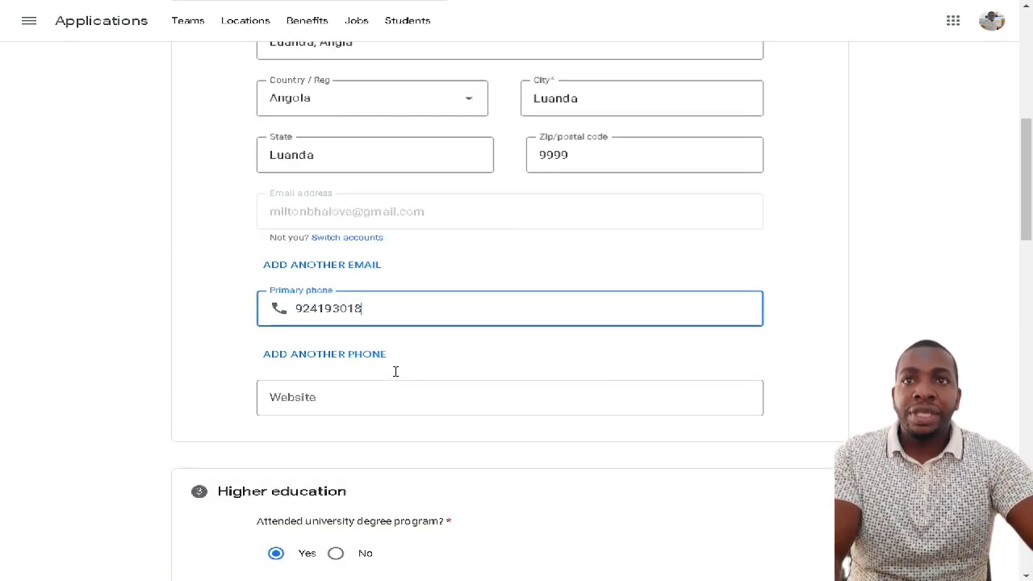
click(331, 395)
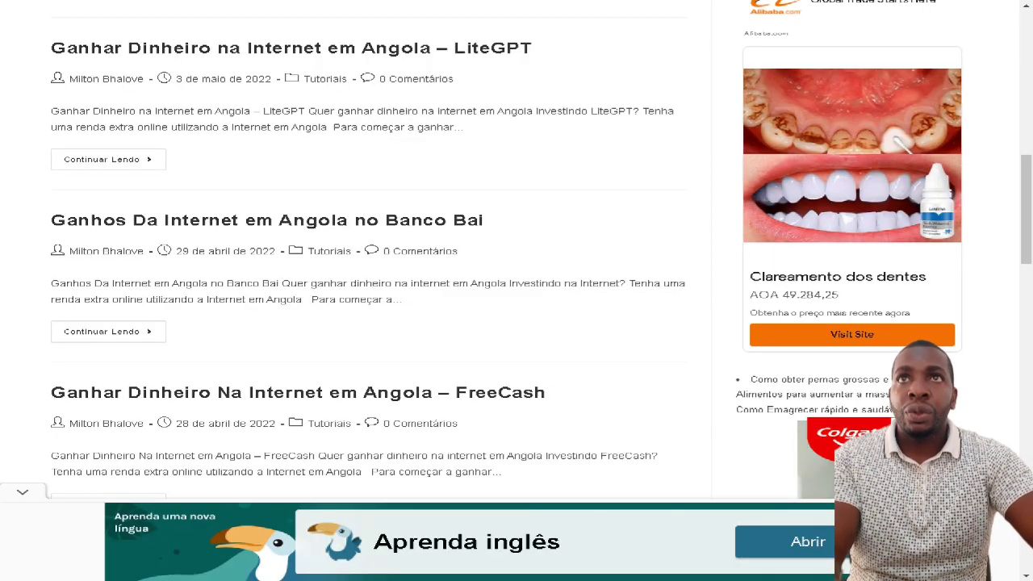
right_click(218, 2)
click(296, 60)
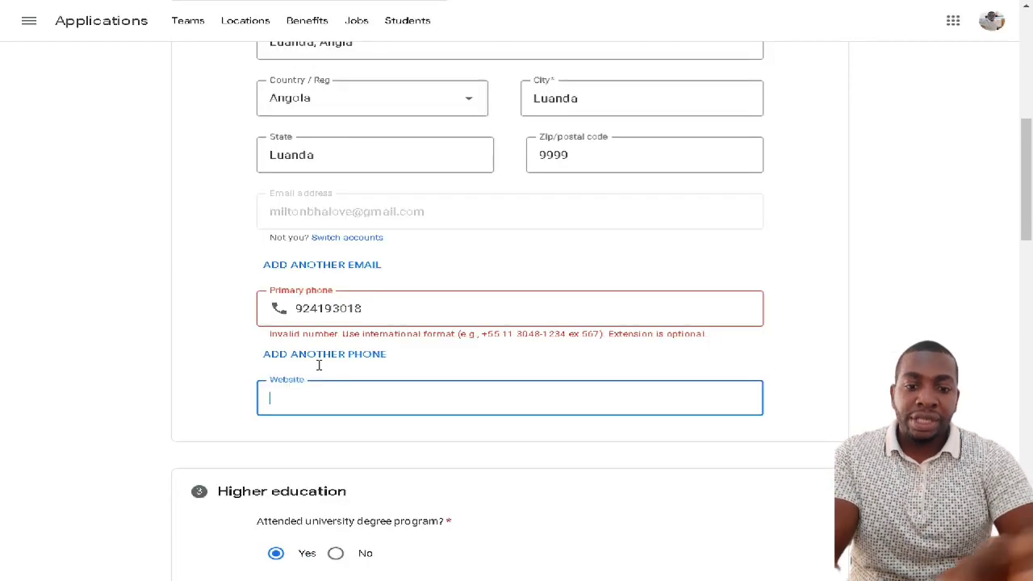
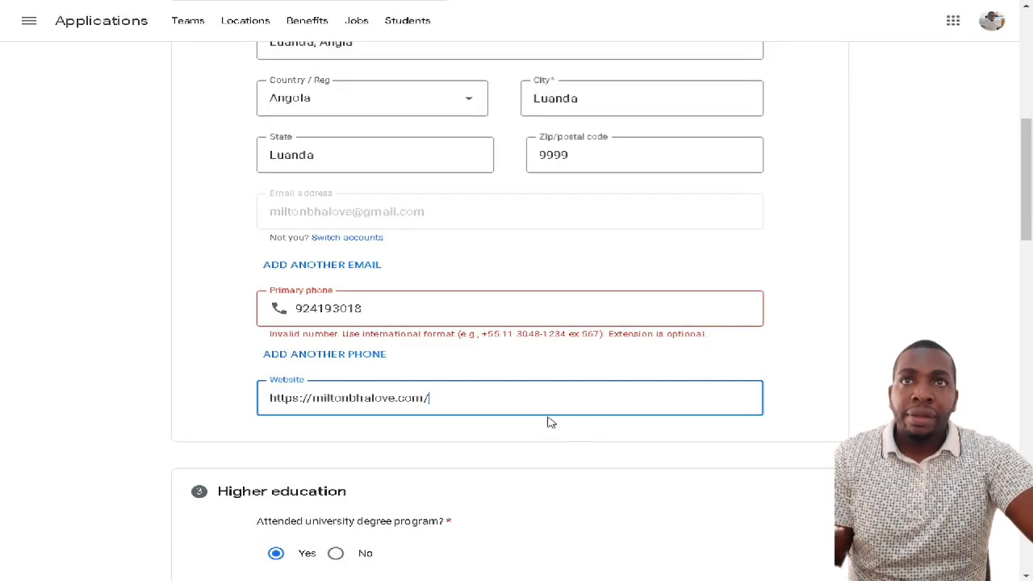
scroll(549, 420, down, 2)
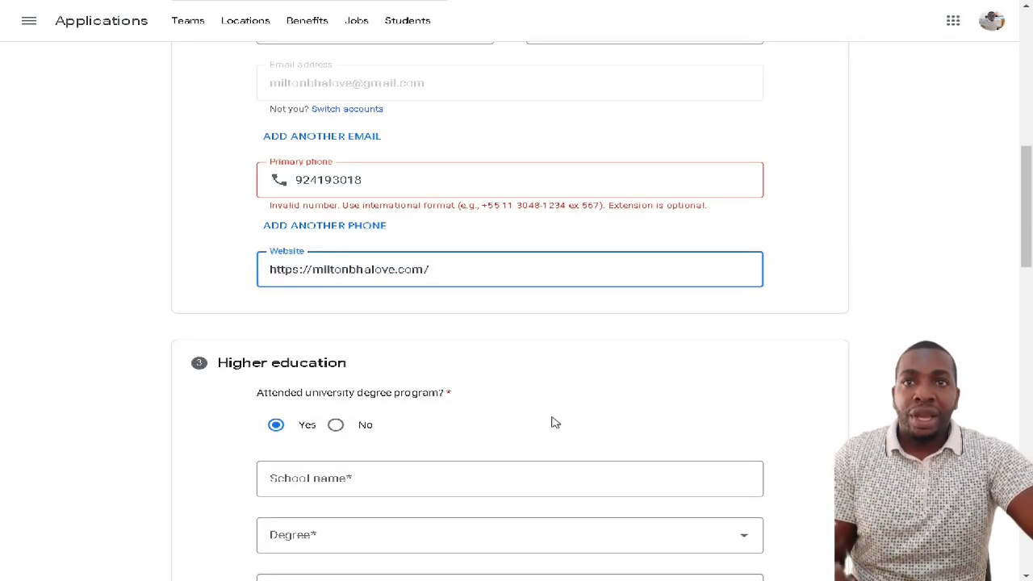
- In the Cover letter section, start a Portuguese letter presenting the applicant as senior programmer and YouTuber
scroll(547, 426, down, 2)
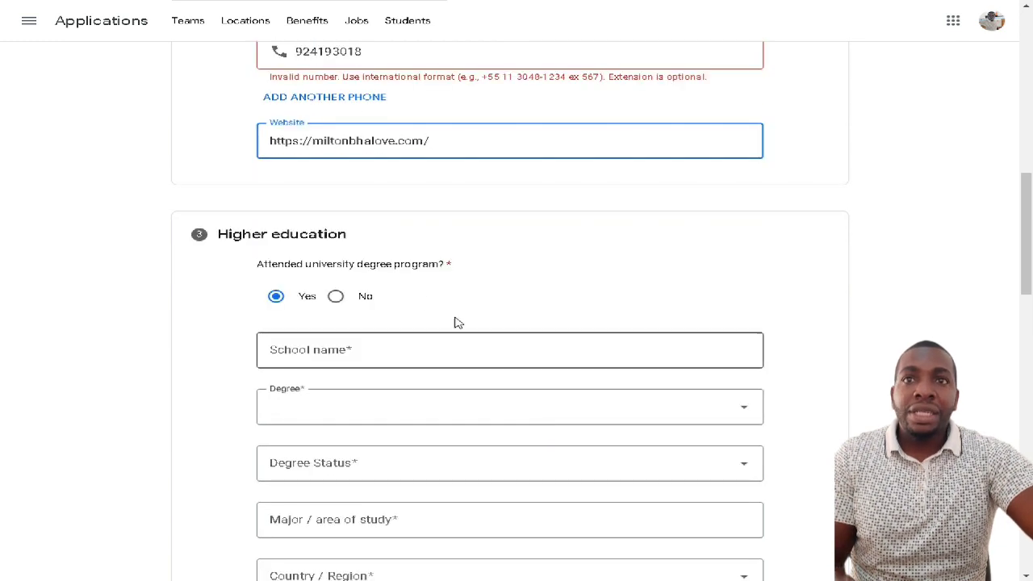
scroll(387, 337, down, 2)
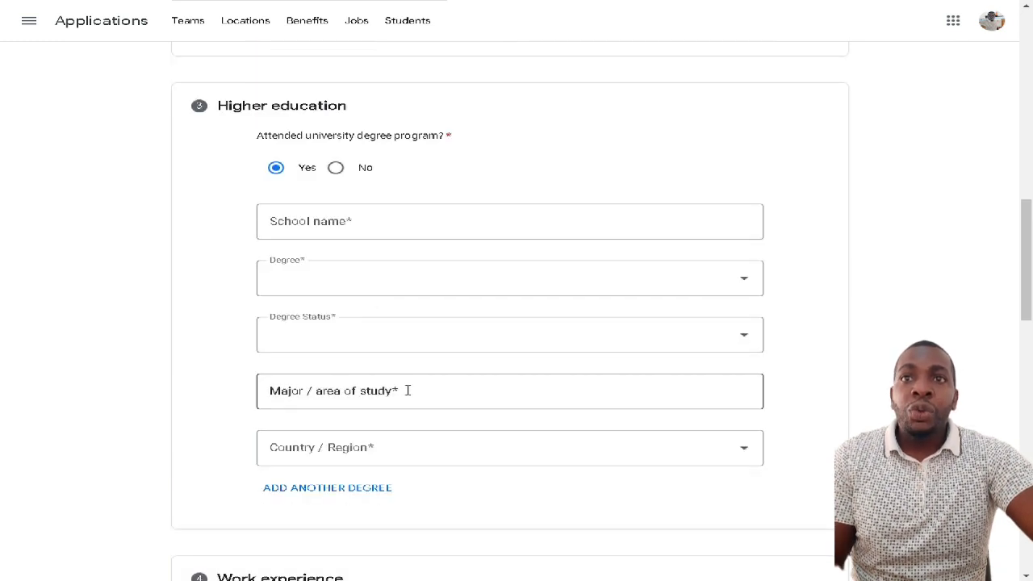
scroll(412, 384, down, 12)
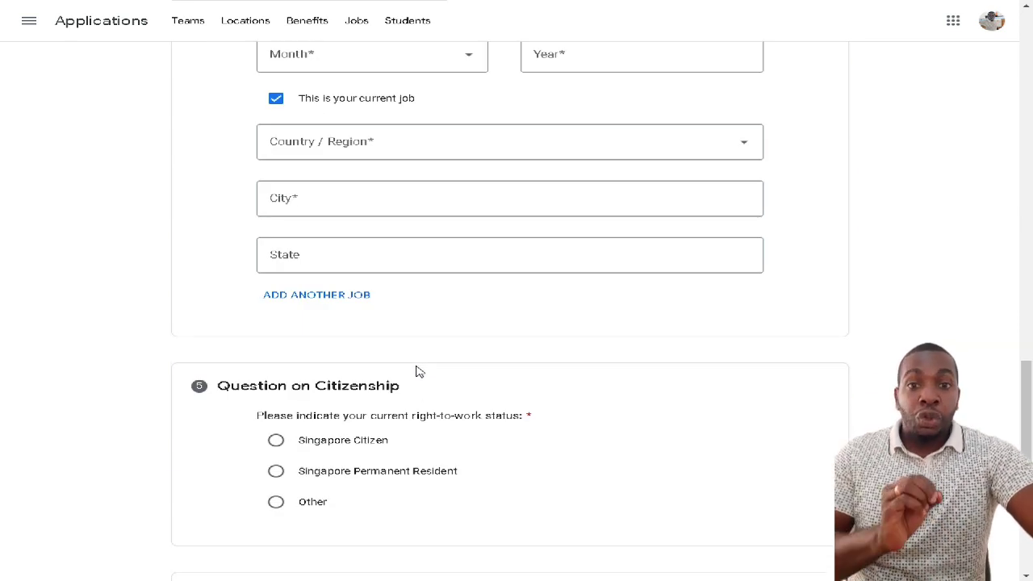
scroll(416, 372, down, 4)
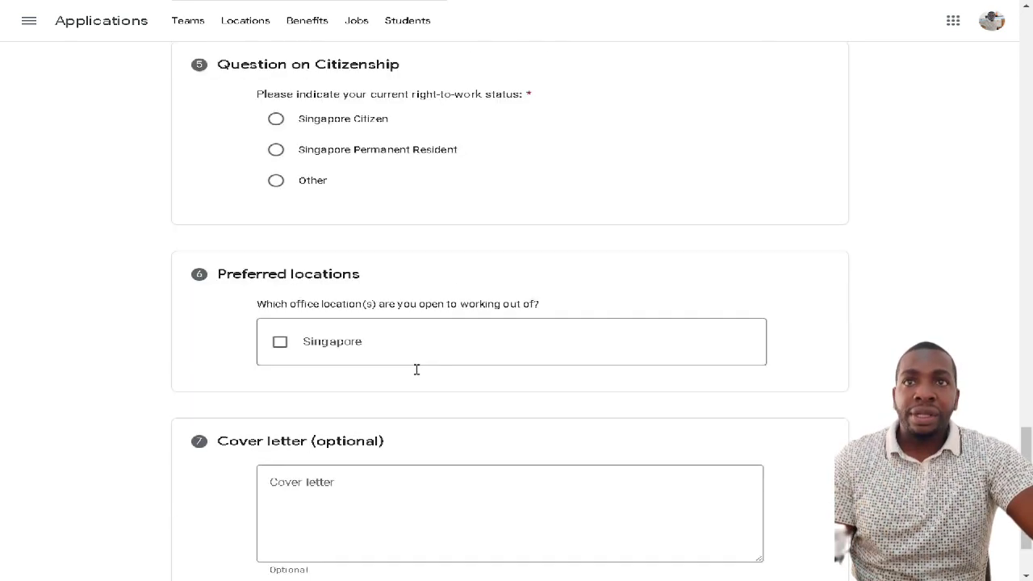
scroll(373, 347, down, 1)
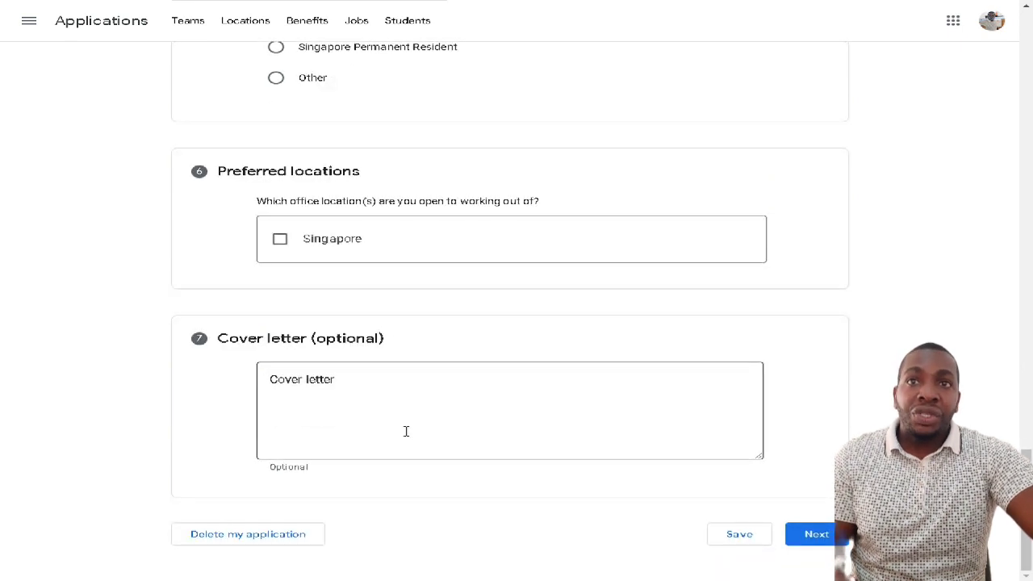
click(334, 383)
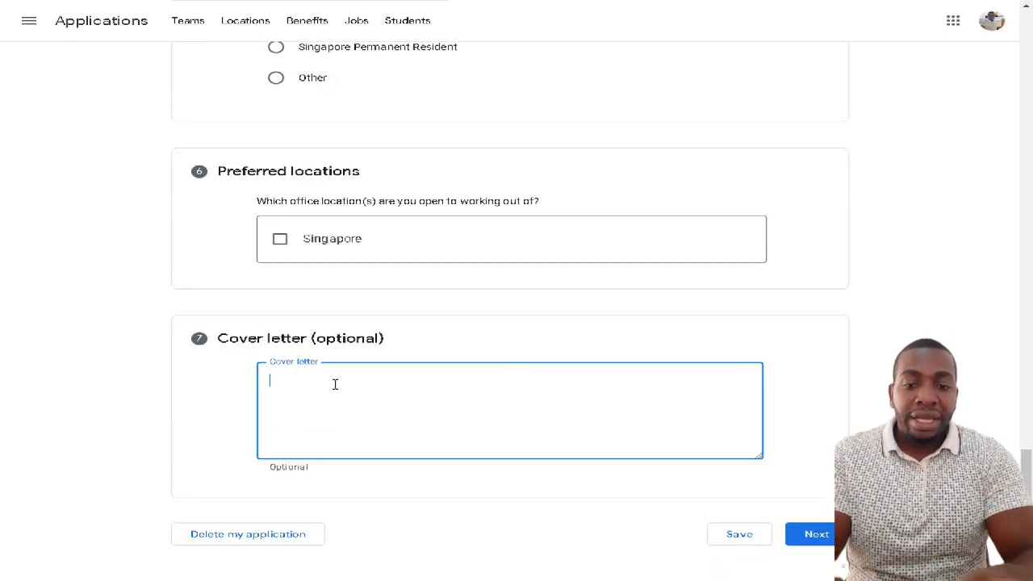
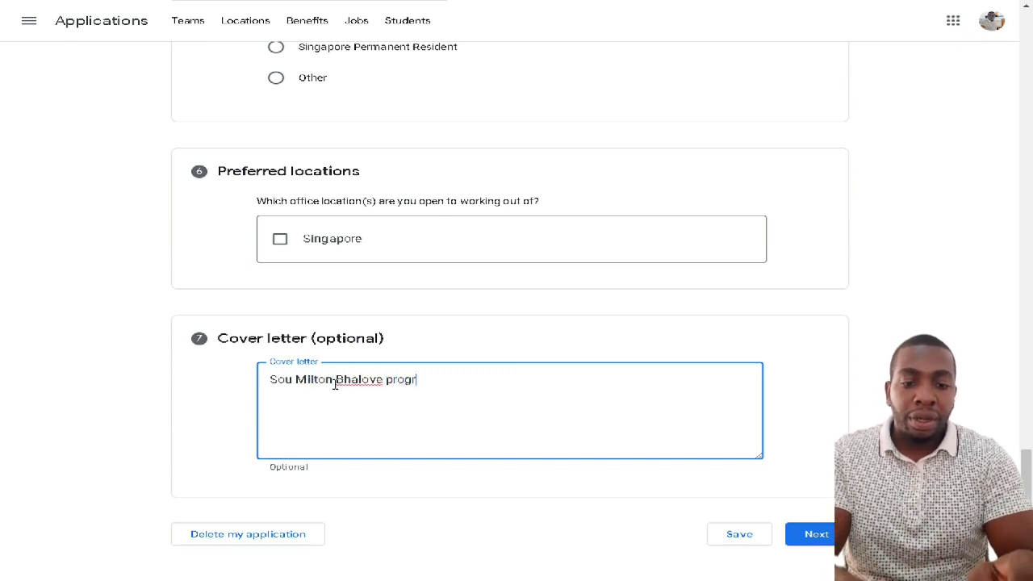
text(amador )
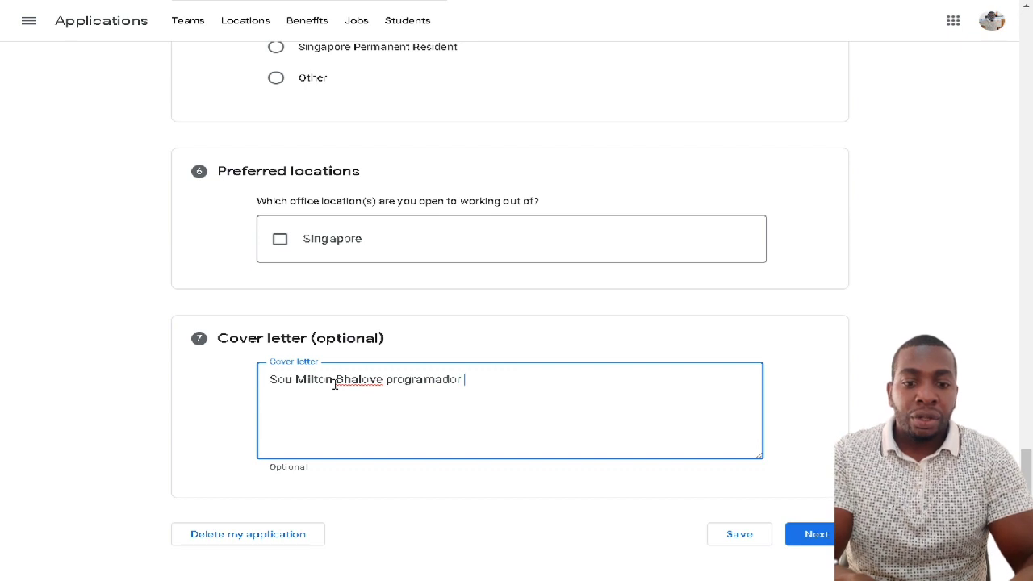
text(senio)
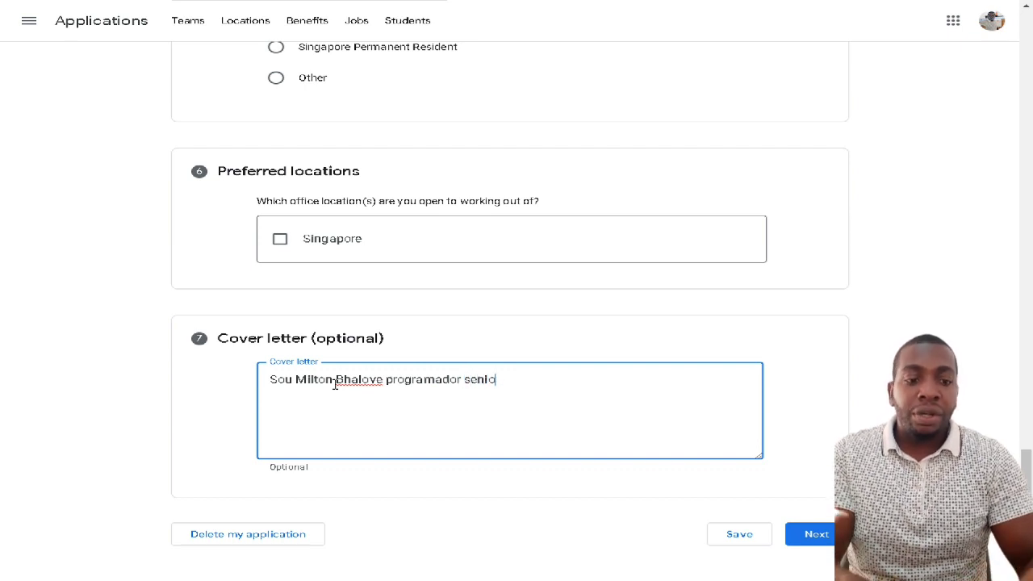
text(r, )
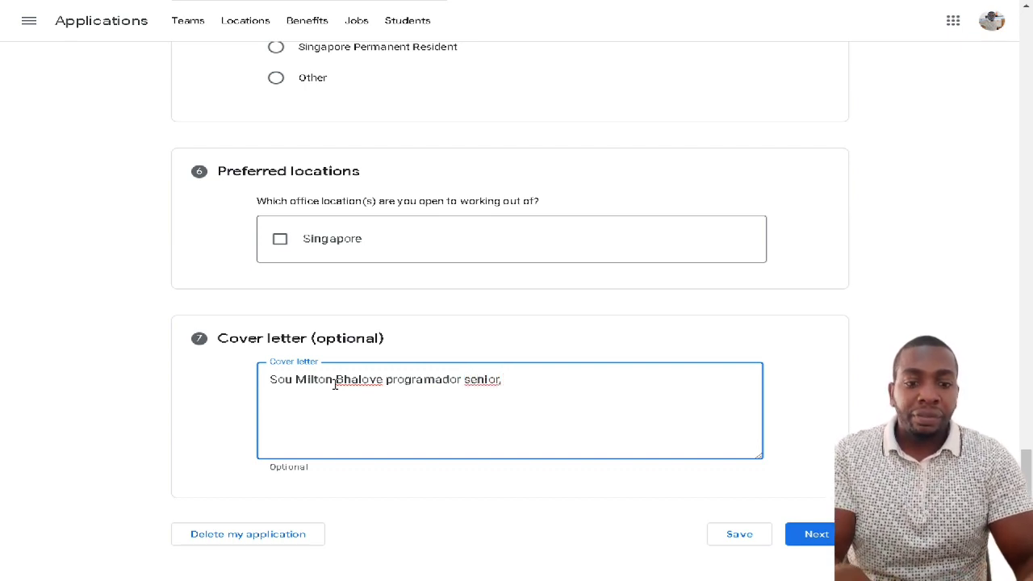
text(Youtuber)
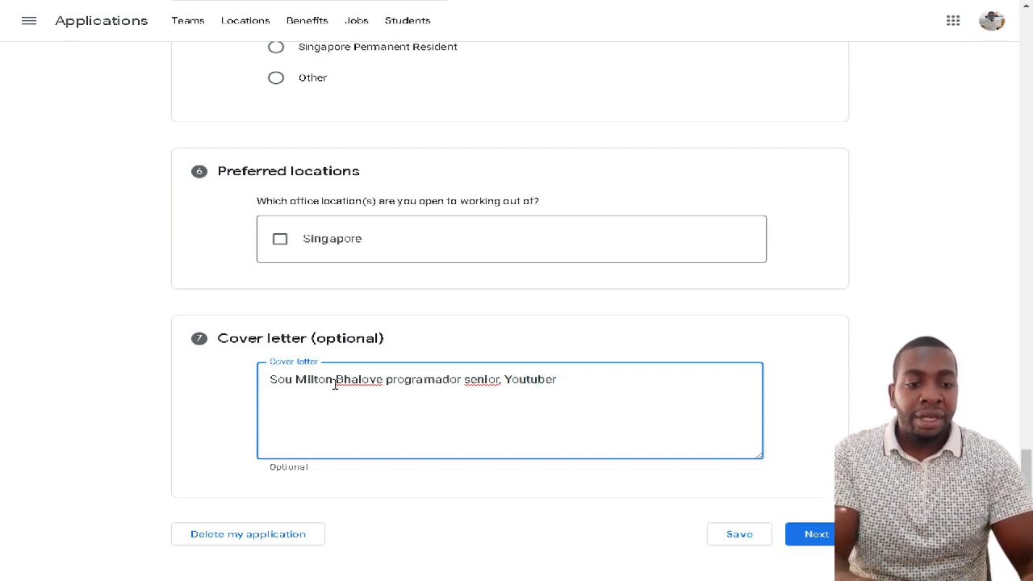
text(...)
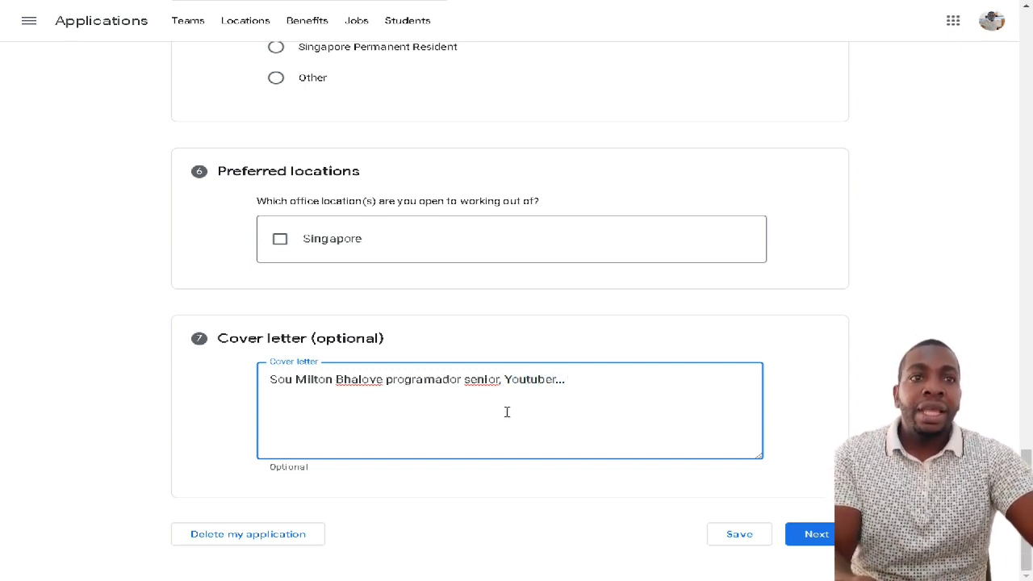